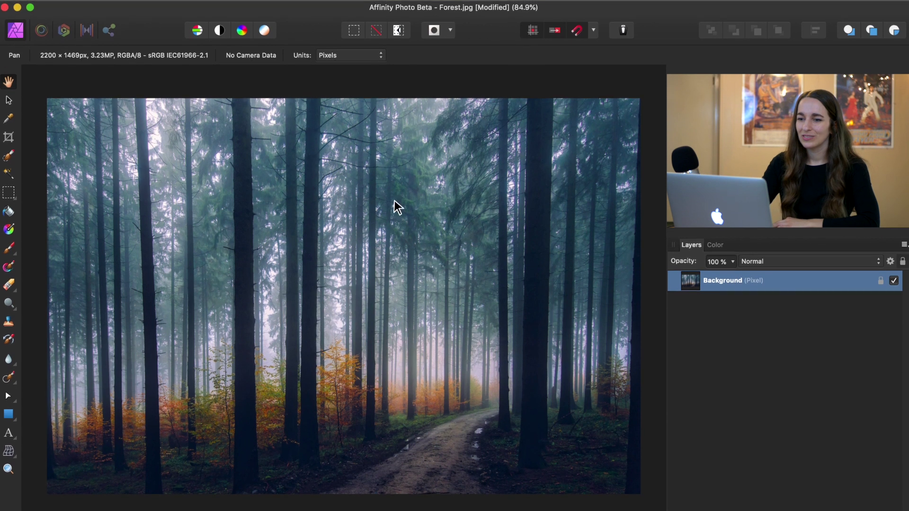
# Step: Select the photo's highlights, copy them onto a new layer with Cmd+J, then deselect
pyautogui.click(306, 2)
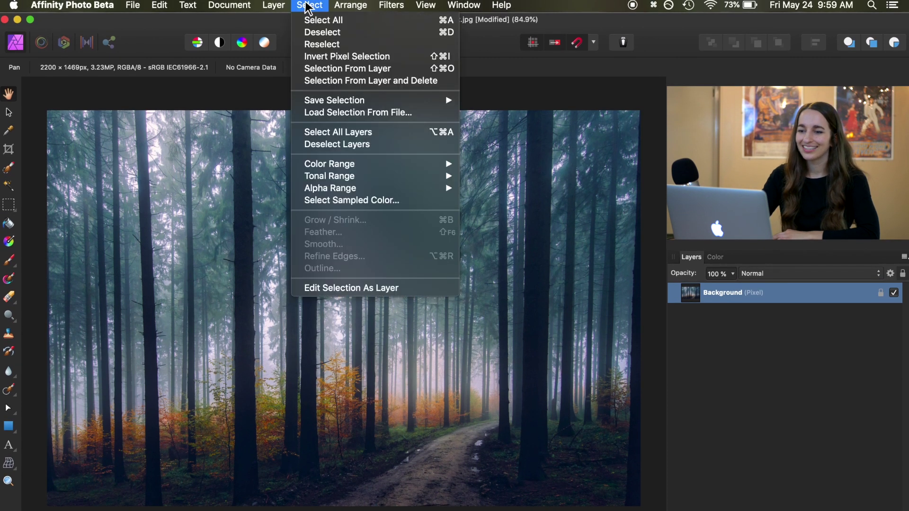
pyautogui.moveTo(337, 178)
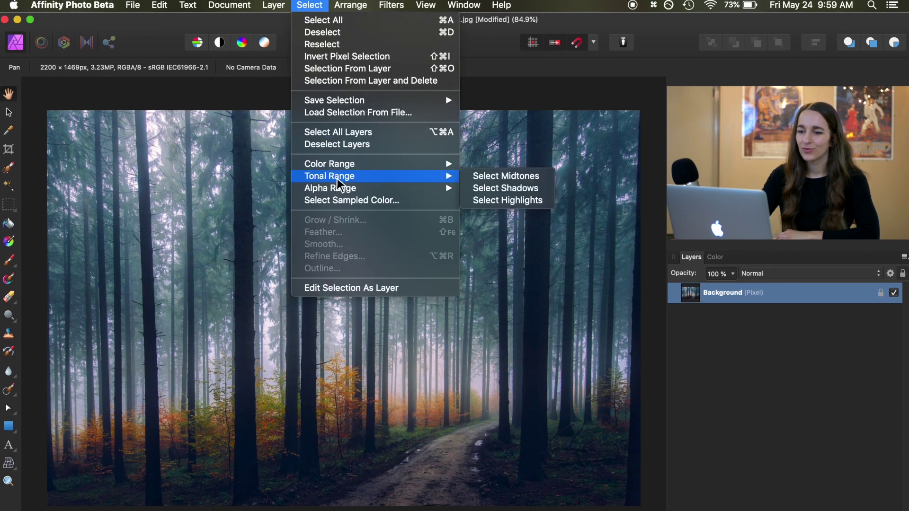
pyautogui.click(496, 200)
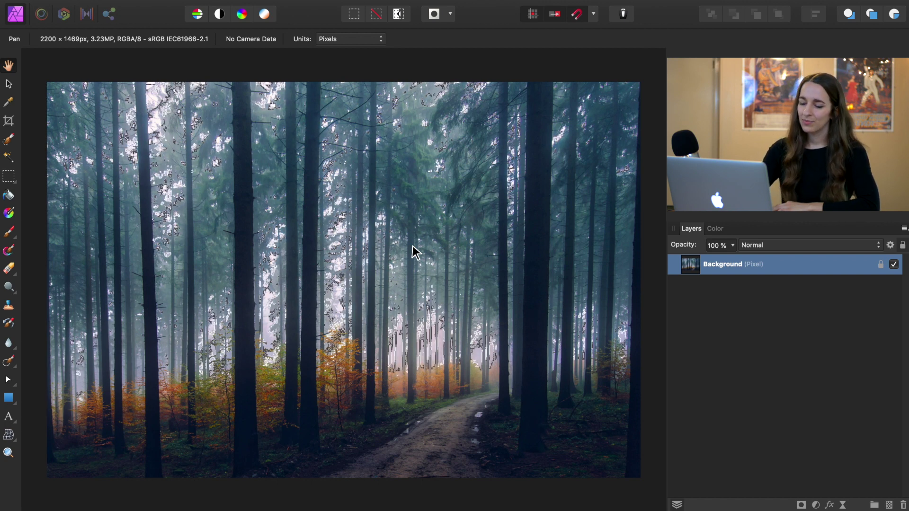
pyautogui.press('super+j')
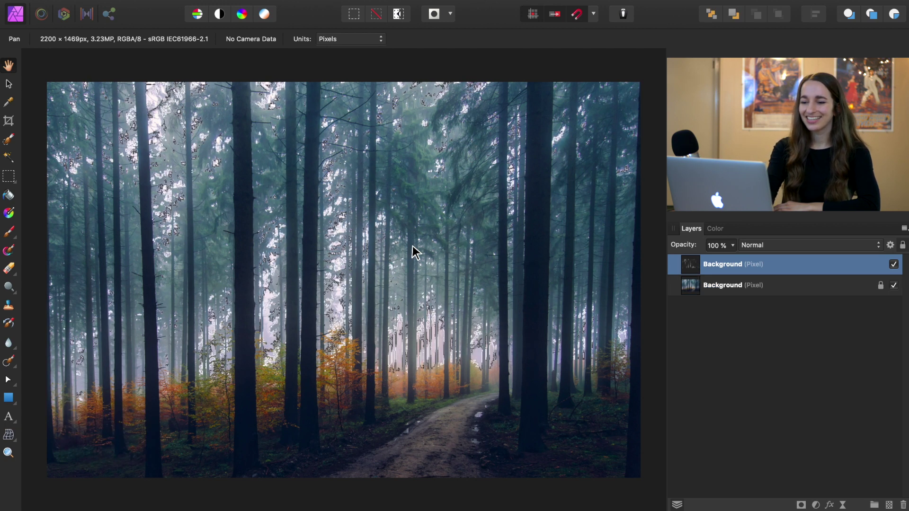
pyautogui.press('super+d')
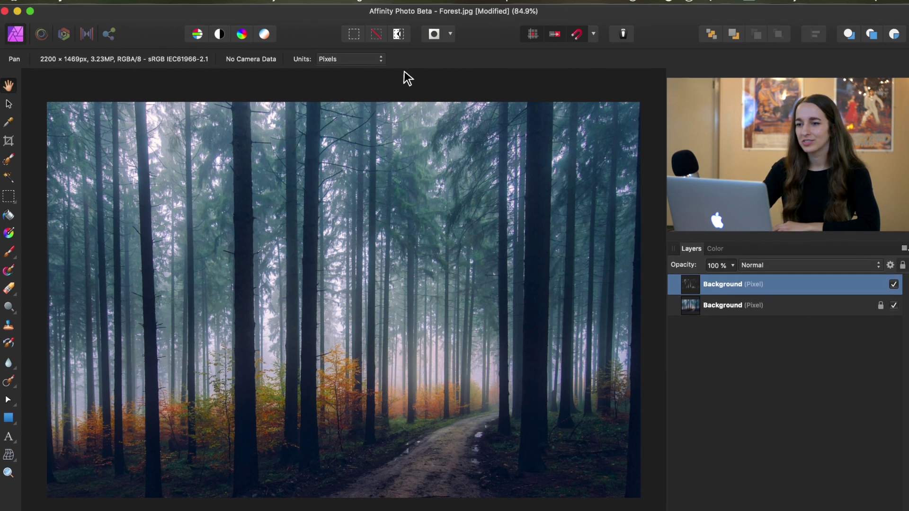
# Step: Open the Zoom Blur filter and set its radius to 700 px
pyautogui.click(394, 5)
pyautogui.moveTo(443, 40)
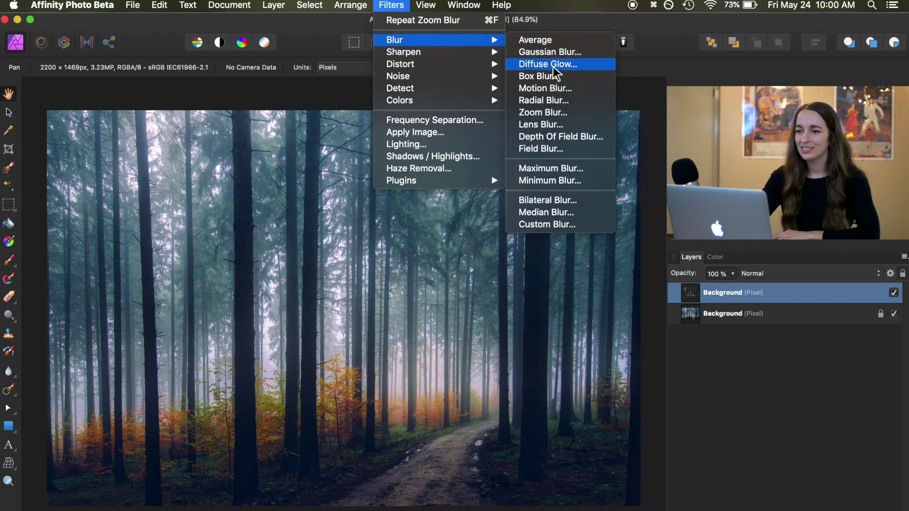
pyautogui.click(568, 114)
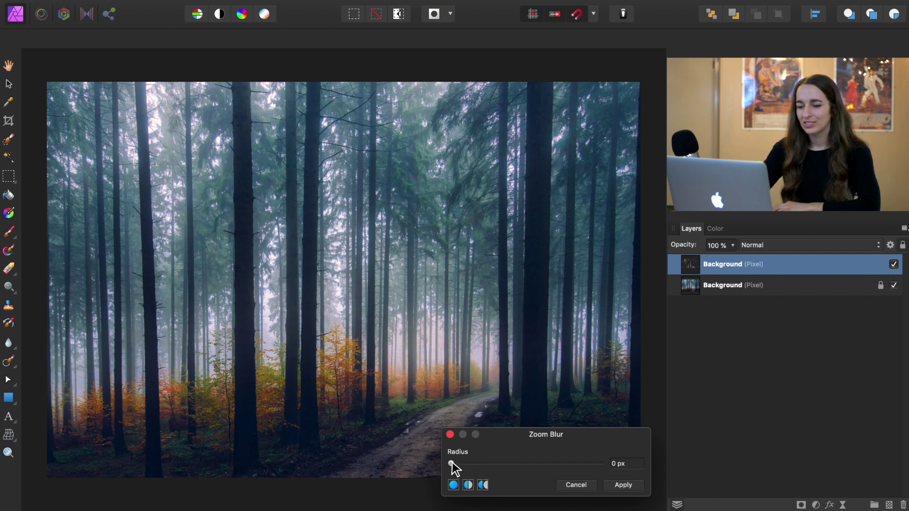
pyautogui.moveTo(451, 464); pyautogui.dragTo(620, 463)
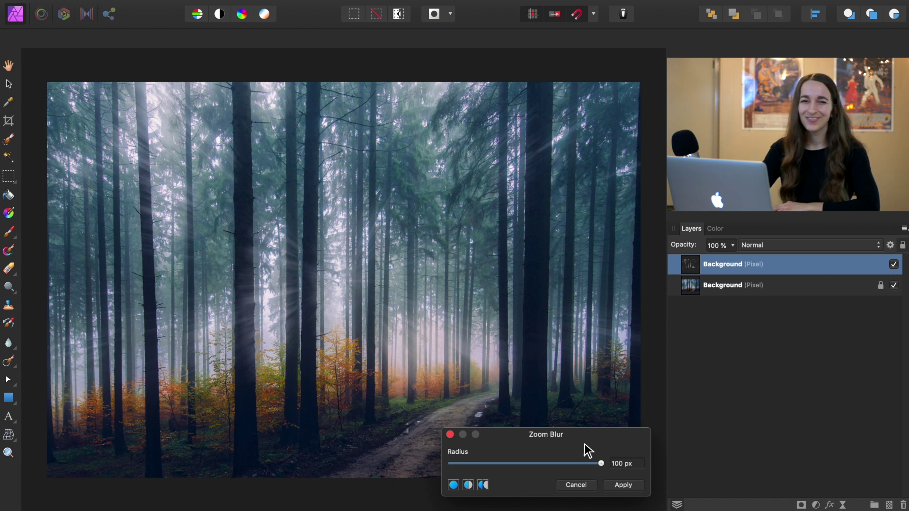
pyautogui.doubleClick(617, 464)
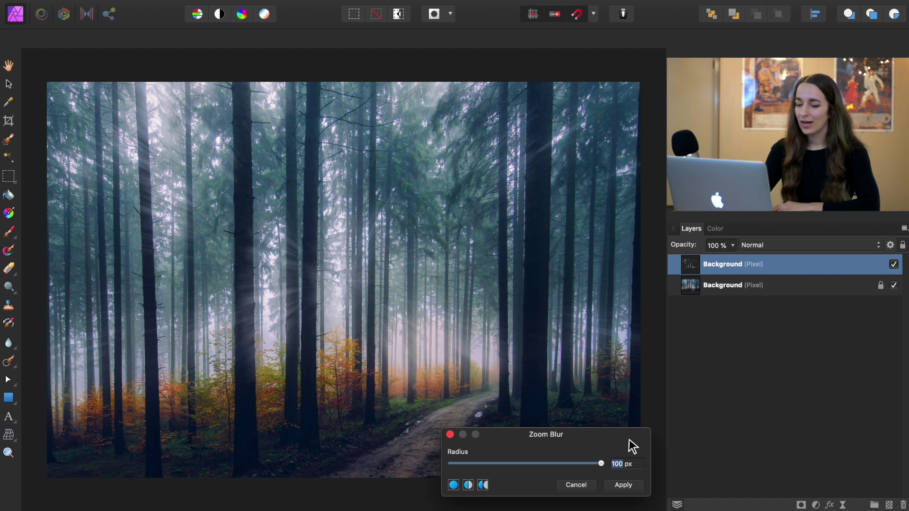
pyautogui.write('700')
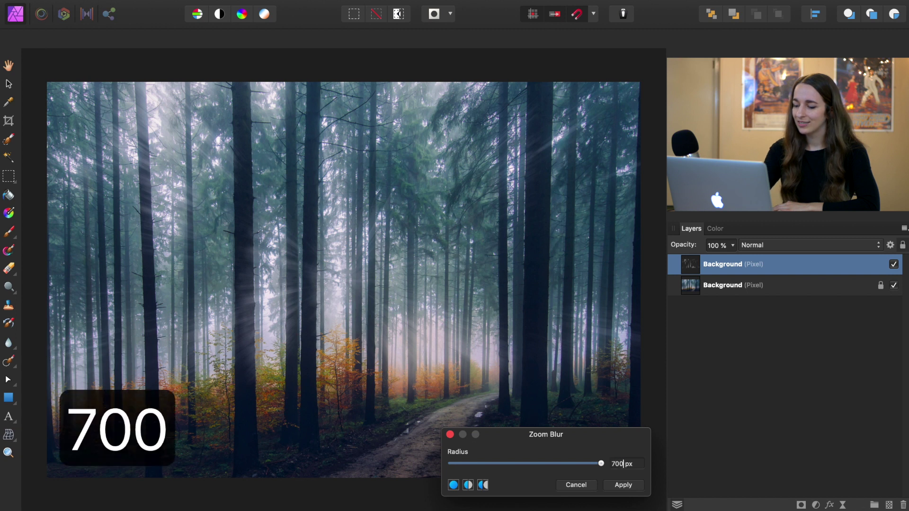
pyautogui.press('Return')
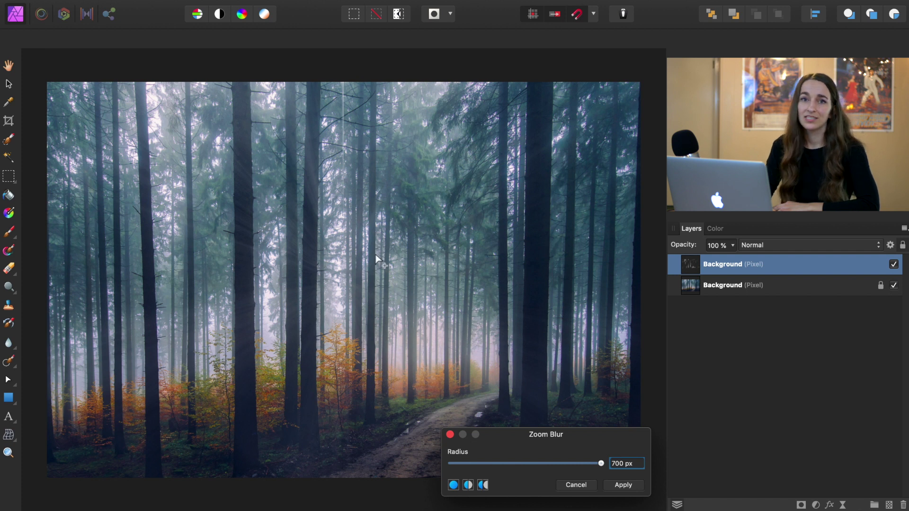
# Step: Place the zoom blur centre at the image's upper left and apply the blur
pyautogui.click(485, 214)
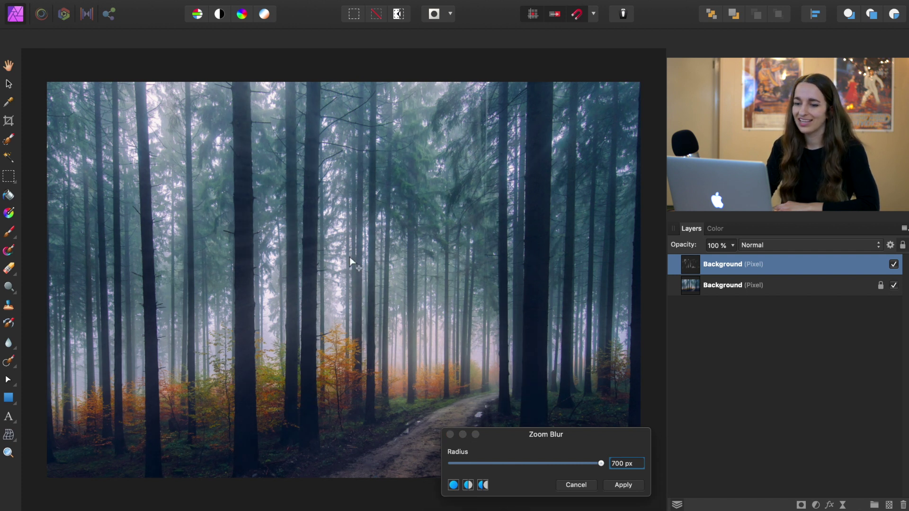
pyautogui.click(245, 193)
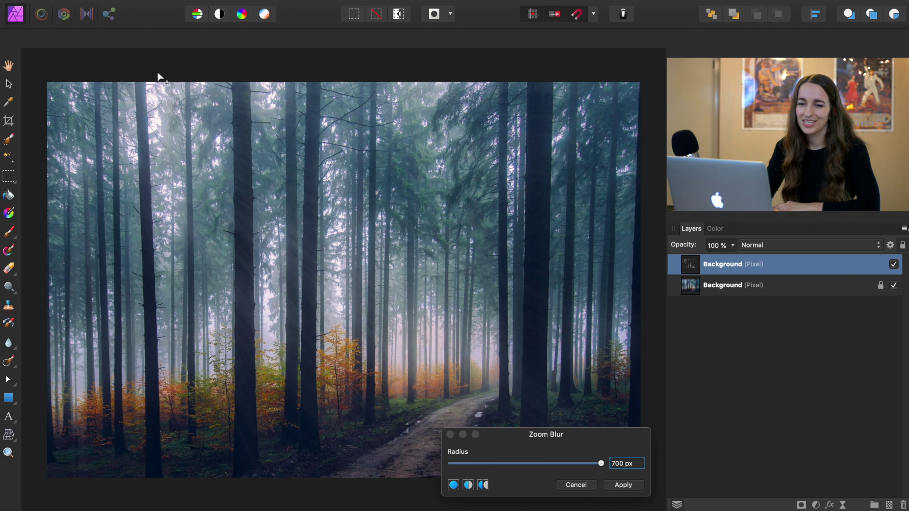
pyautogui.moveTo(159, 76); pyautogui.dragTo(154, 76)
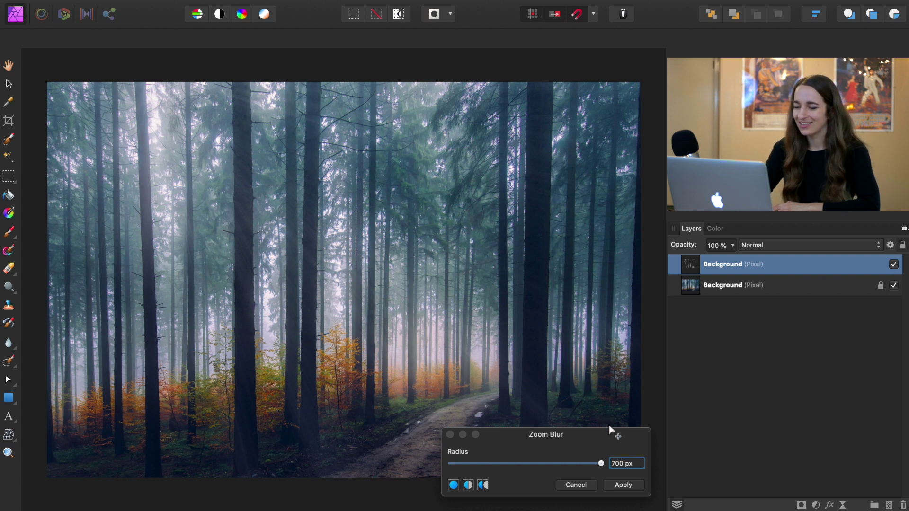
pyautogui.click(617, 481)
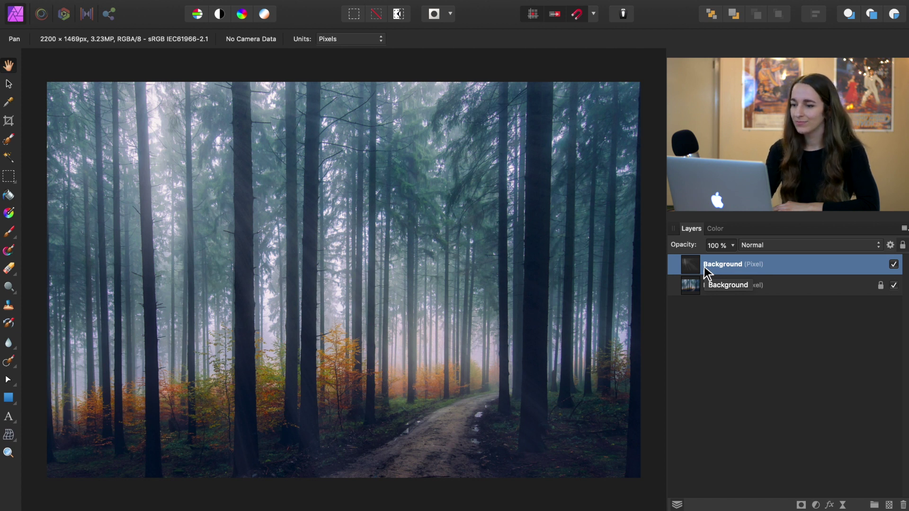
# Step: Duplicate the blurred highlights layer into eight copies and group them together
pyautogui.press('super+j')
pyautogui.press('super+j')
pyautogui.press('super+j')
pyautogui.press('super+j')
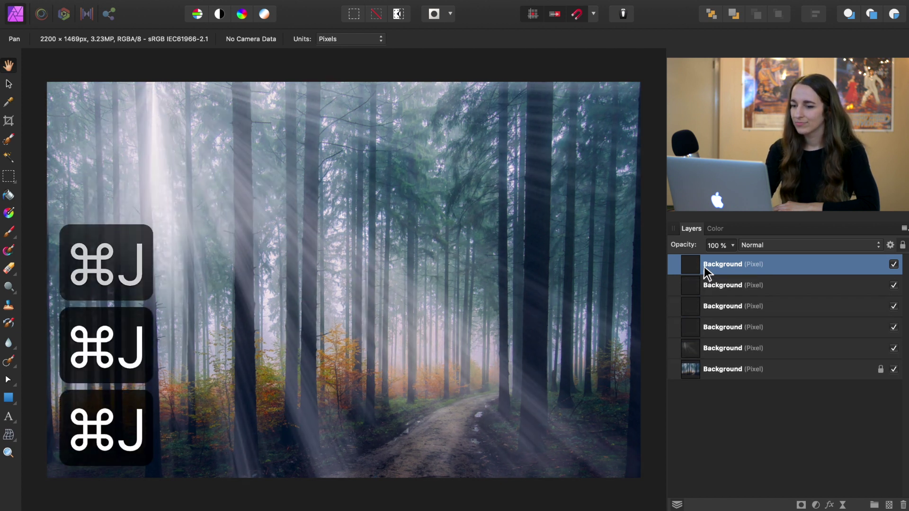
pyautogui.press('super+j')
pyautogui.press('super+j')
pyautogui.press('super+j')
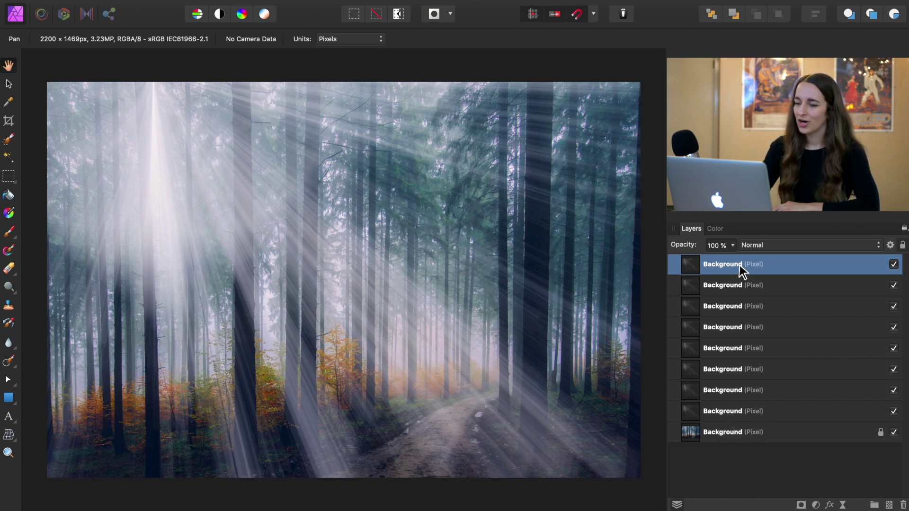
pyautogui.keyDown('shift'); pyautogui.click(727, 411); pyautogui.keyUp('shift')
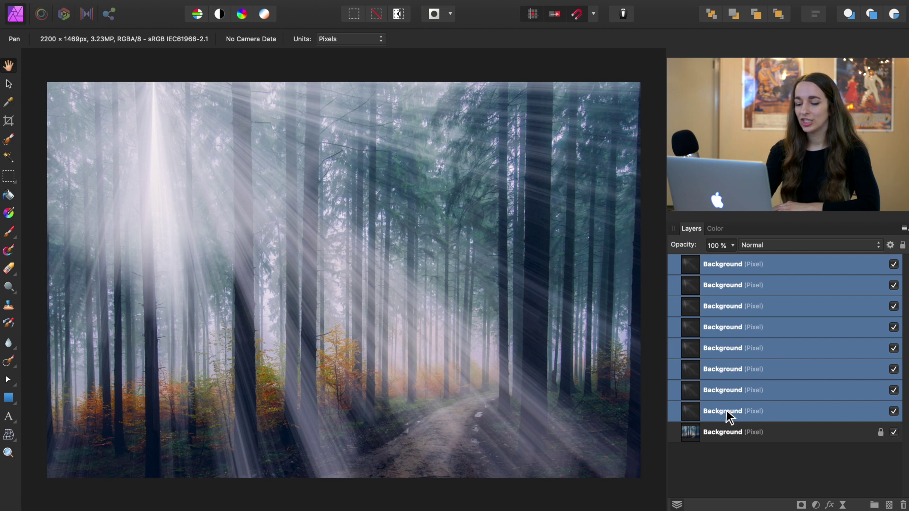
pyautogui.press('super+g')
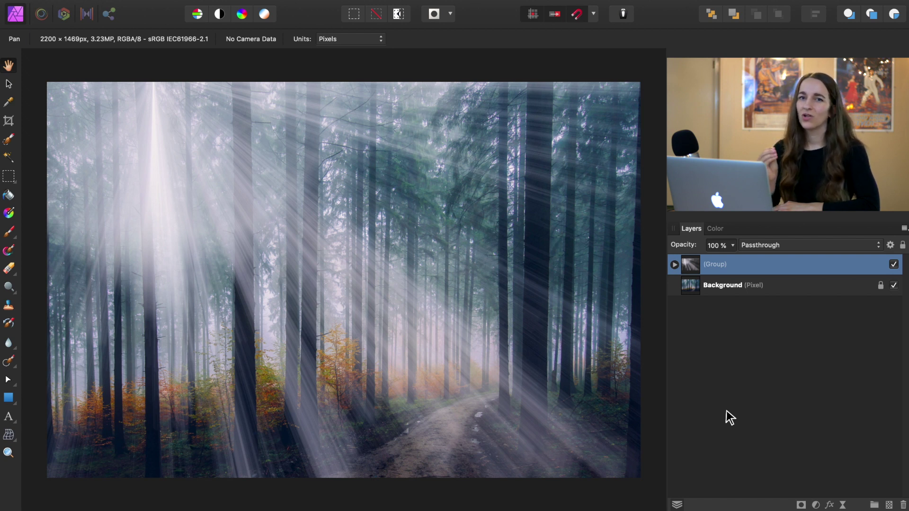
# Step: Rasterize the group of light-beam copies into one pixel layer
pyautogui.rightClick(769, 268)
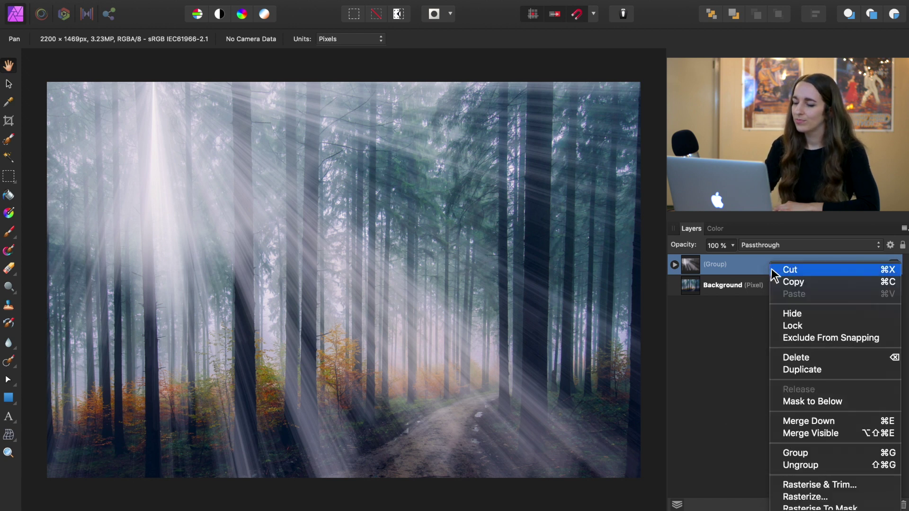
pyautogui.click(828, 497)
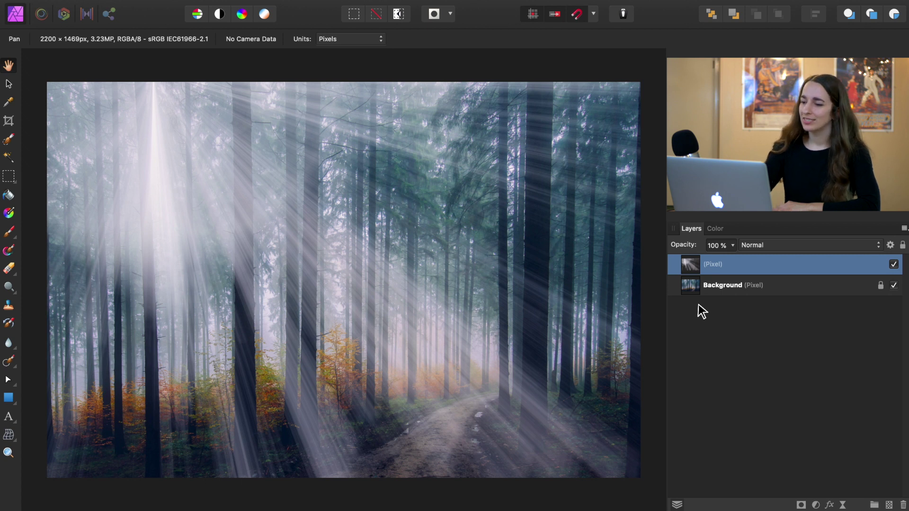
# Step: Set the light-beam layer's blend mode to Screen
pyautogui.click(800, 246)
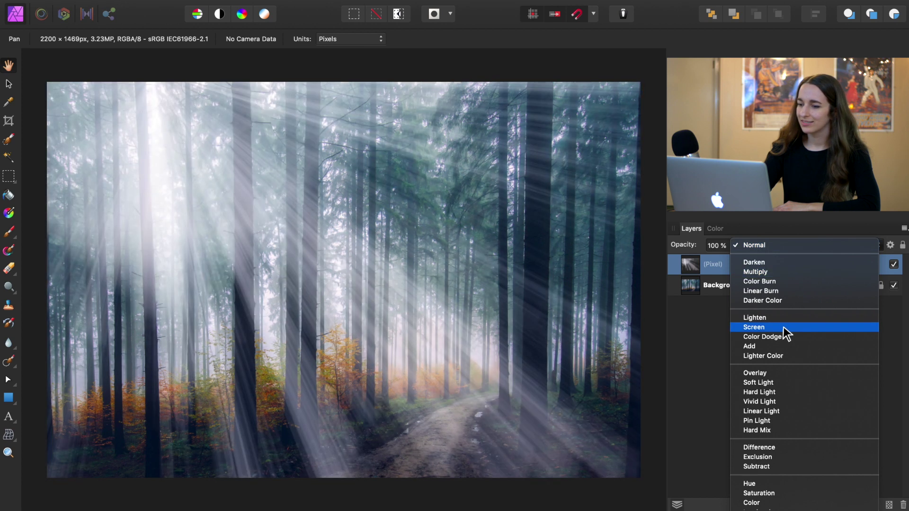
pyautogui.click(784, 327)
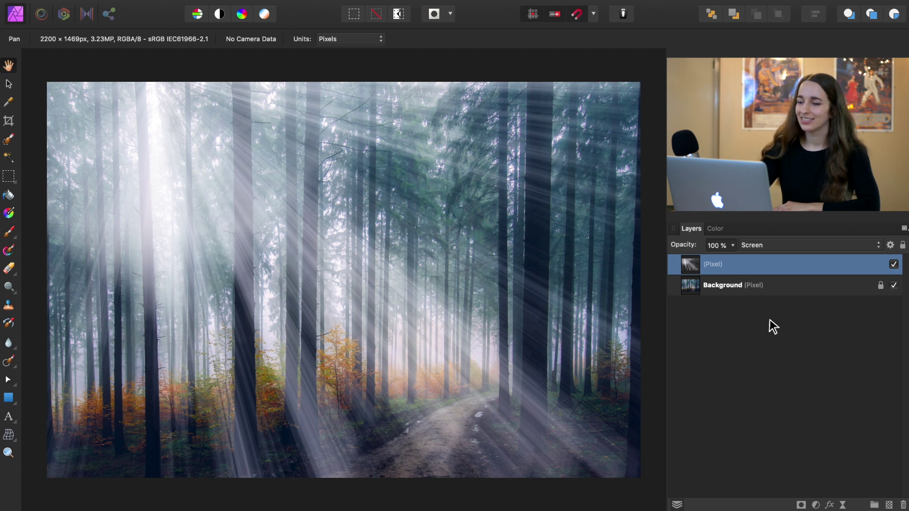
# Step: In Blend Options, lower the Underlying Composition range's right point to 50% output
pyautogui.click(891, 245)
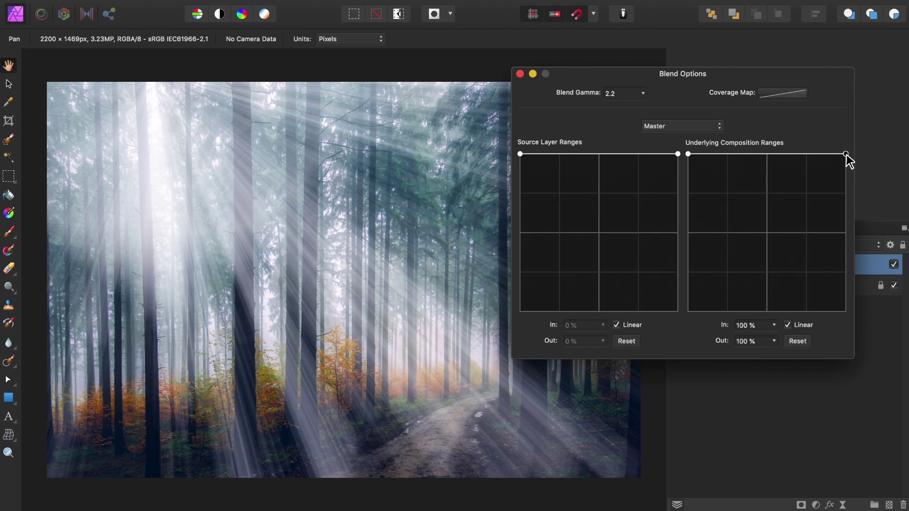
pyautogui.moveTo(847, 154); pyautogui.dragTo(847, 232)
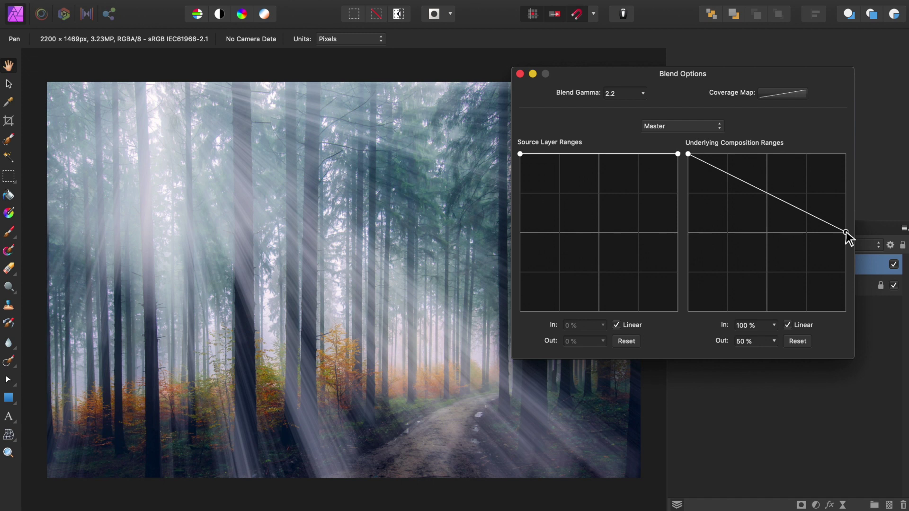
pyautogui.click(520, 74)
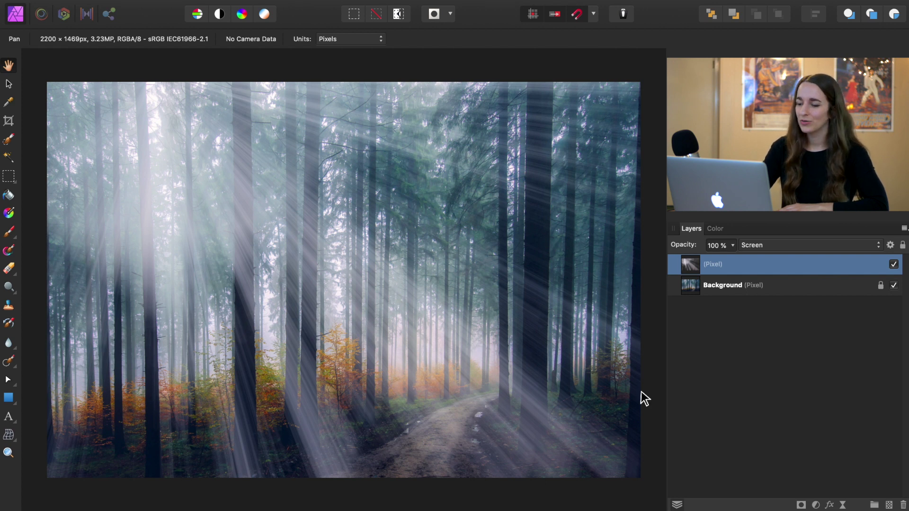
# Step: Add a Gaussian Blur live filter to the rays with a radius of about 4.2 px
pyautogui.click(843, 506)
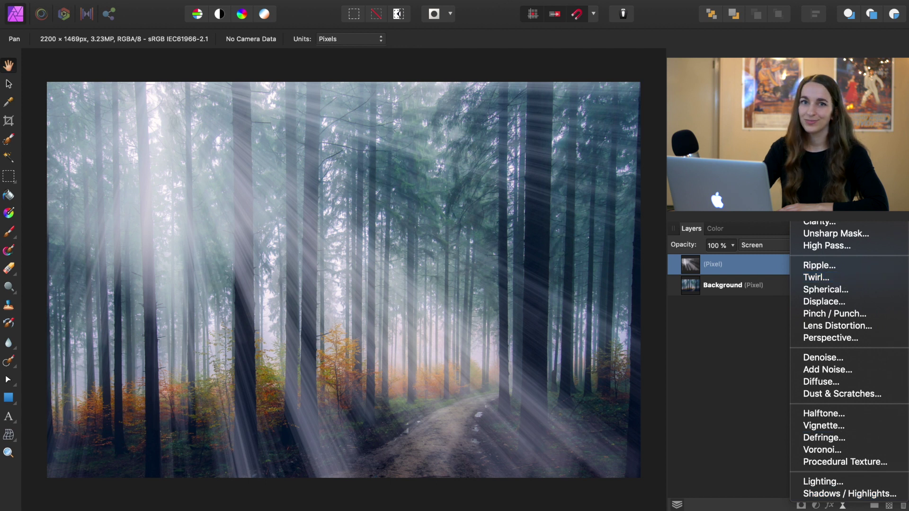
pyautogui.click(833, 227)
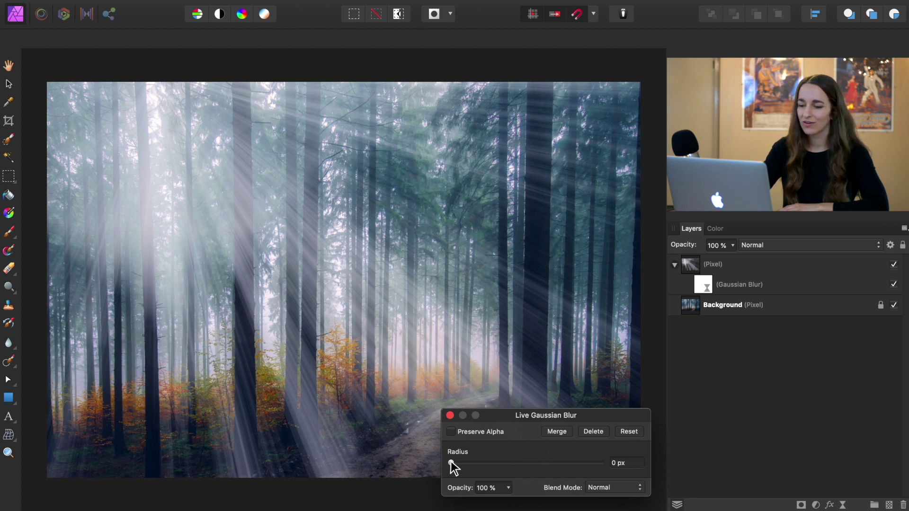
pyautogui.moveTo(451, 463); pyautogui.dragTo(497, 466)
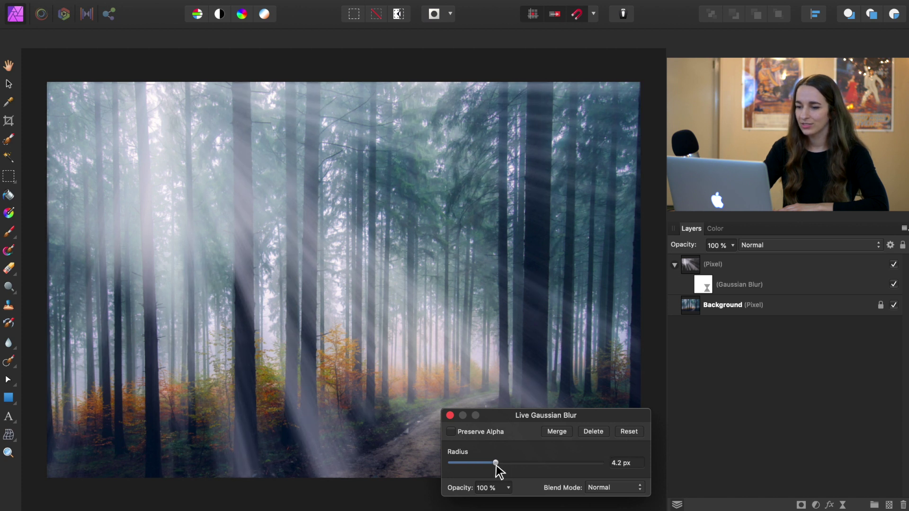
pyautogui.click(450, 415)
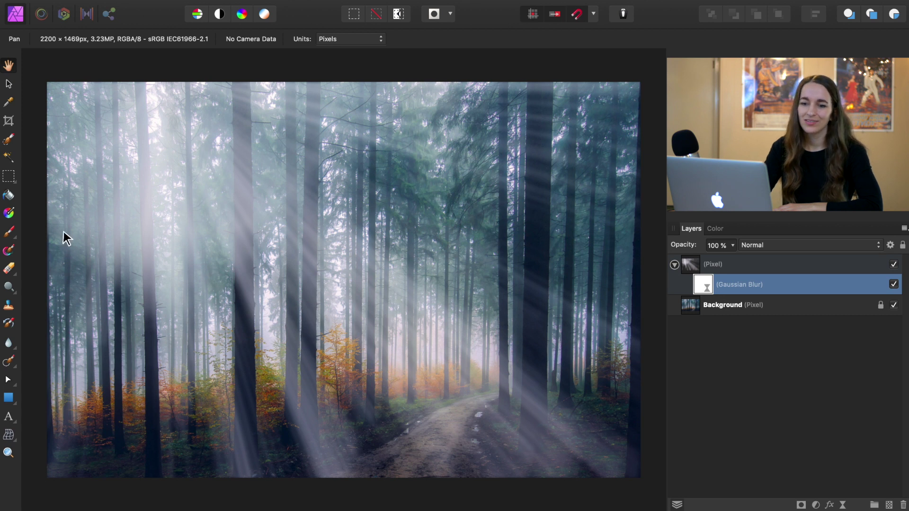
pyautogui.click(12, 214)
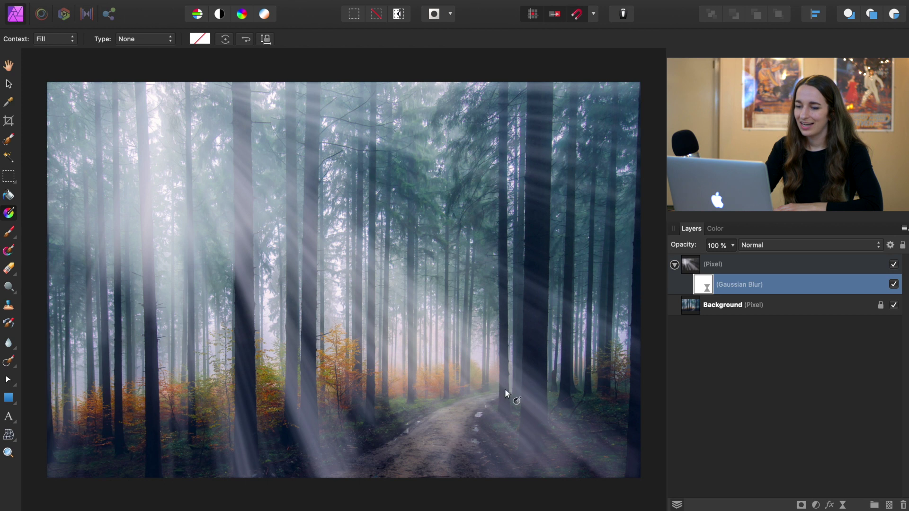
# Step: Draw a diagonal linear gradient on the blur filter, with black at the upper-left start
pyautogui.moveTo(516, 400); pyautogui.dragTo(138, 163)
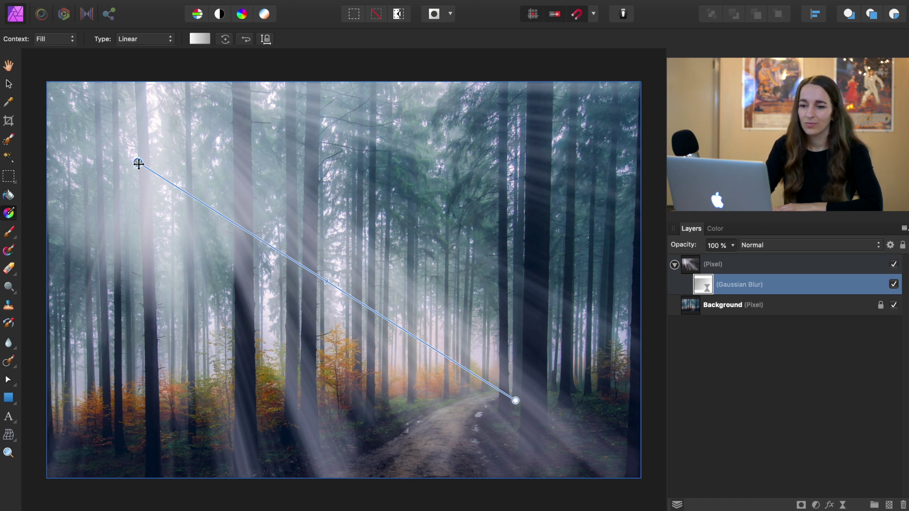
pyautogui.moveTo(138, 164); pyautogui.dragTo(150, 158)
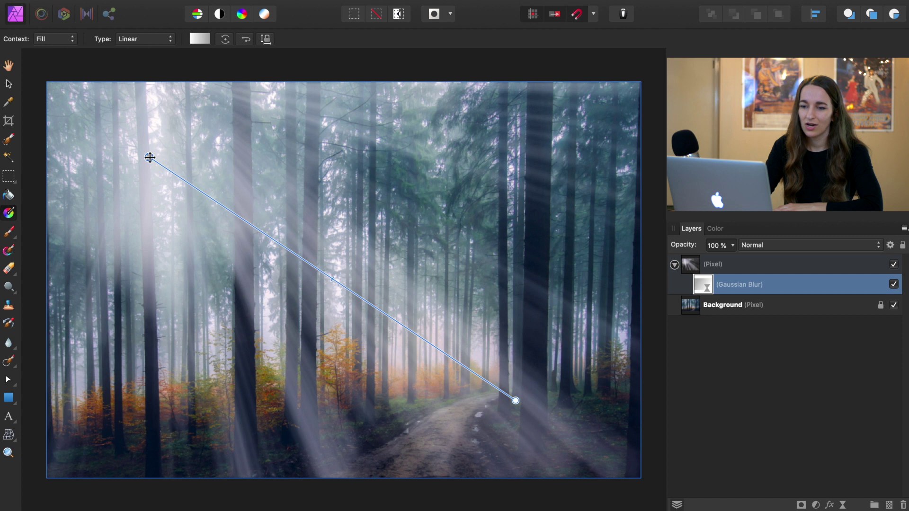
pyautogui.click(715, 231)
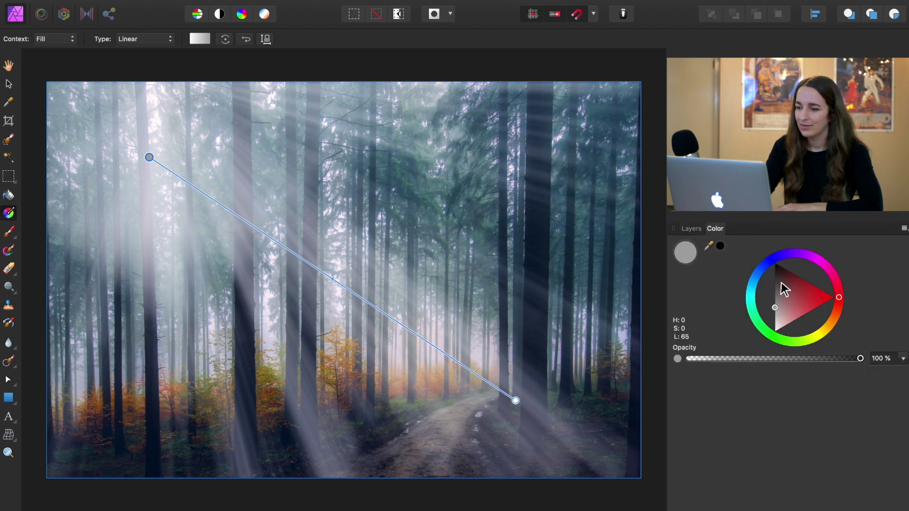
pyautogui.moveTo(784, 289); pyautogui.dragTo(765, 249)
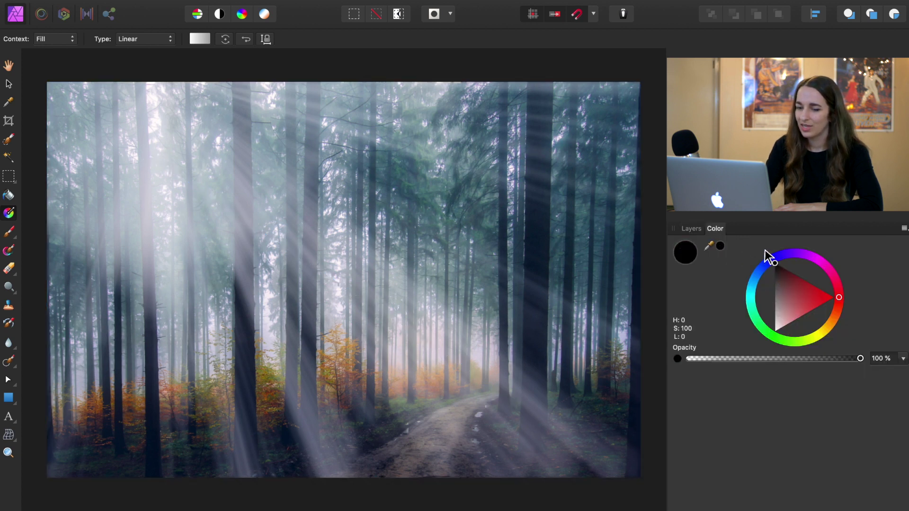
pyautogui.click(686, 228)
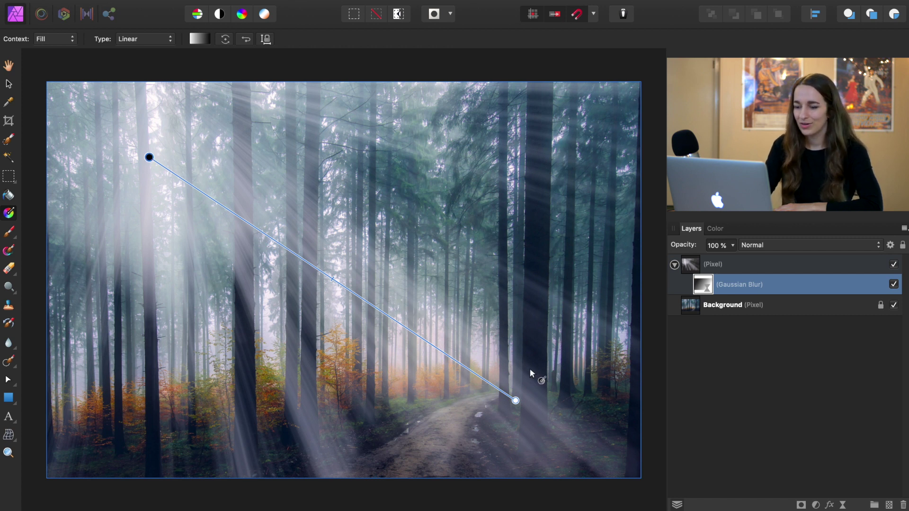
pyautogui.scroll(5, 531, 367)
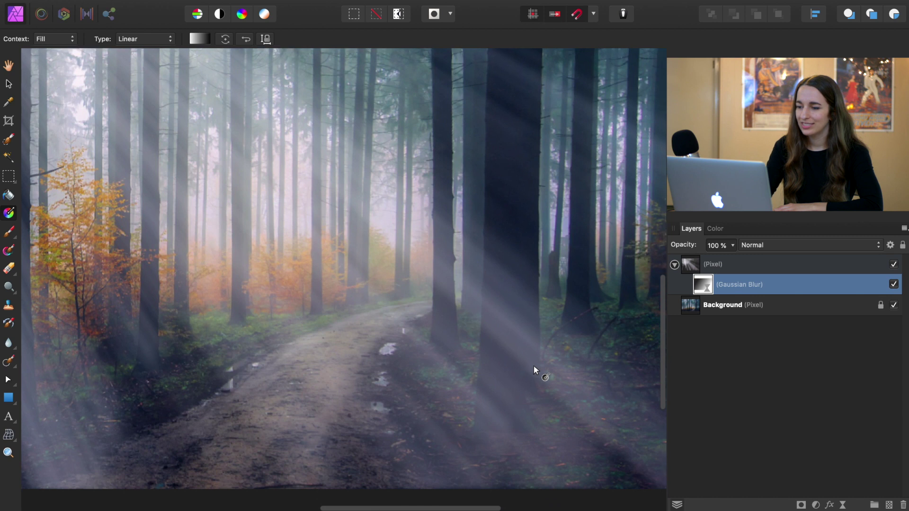
pyautogui.scroll(-2, 534, 366)
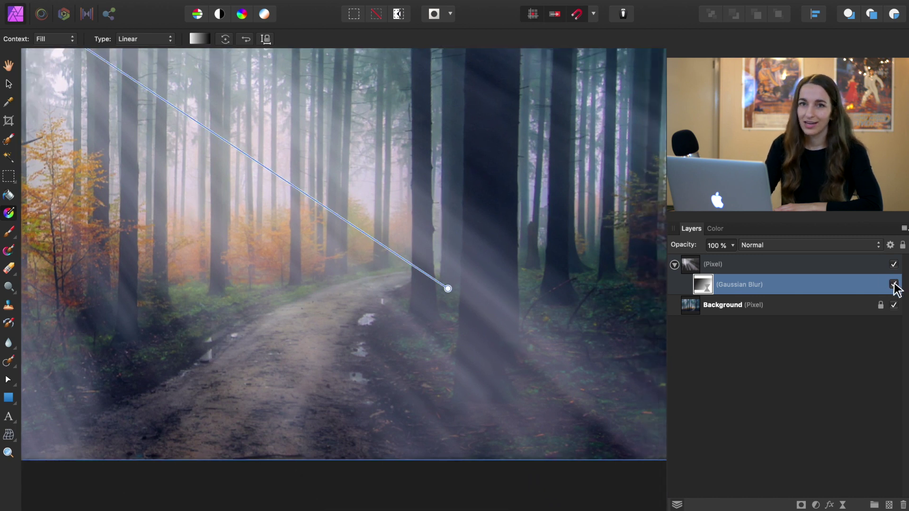
pyautogui.click(894, 284)
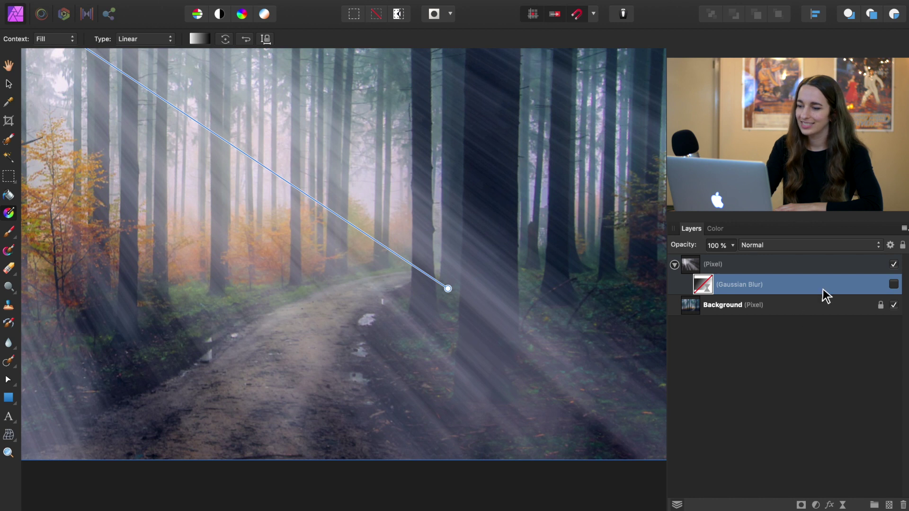
pyautogui.click(895, 284)
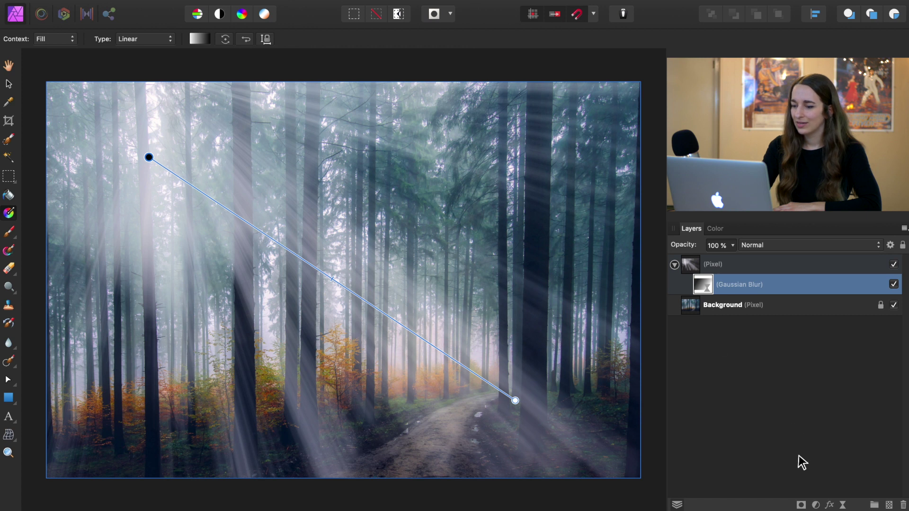
# Step: Add a Curves adjustment that raises the black point up the left edge to fog the shadows
pyautogui.click(815, 505)
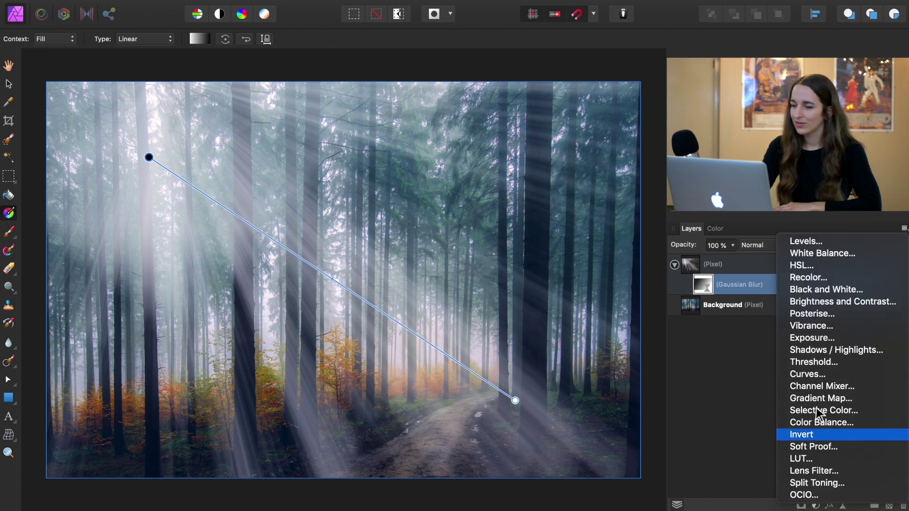
pyautogui.click(823, 374)
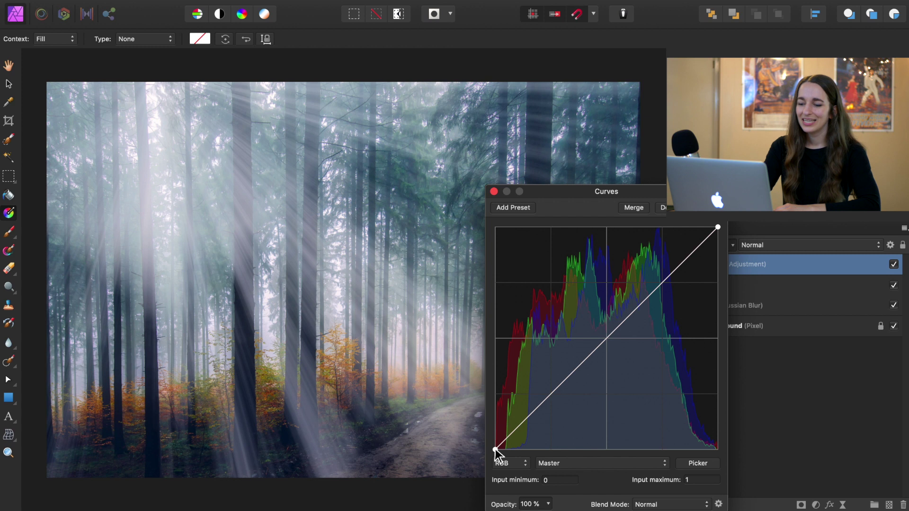
pyautogui.moveTo(496, 449); pyautogui.dragTo(496, 338)
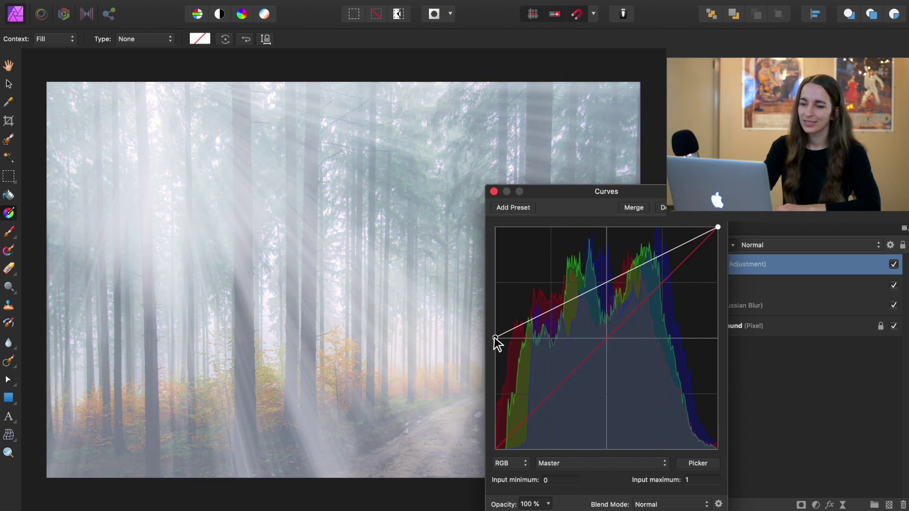
pyautogui.click(494, 191)
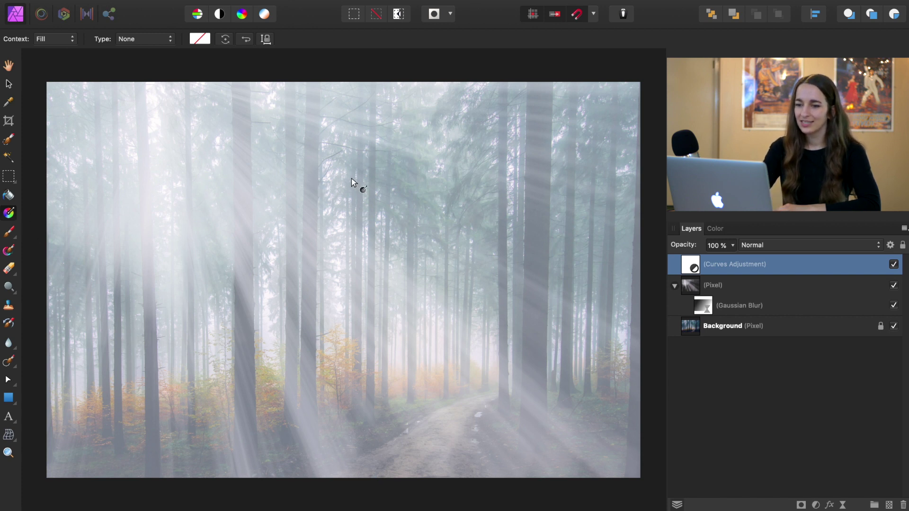
# Step: Fade the Curves fog mask with a vertical black-to-white gradient, thickest at the bottom, then add an empty pixel layer on top
pyautogui.moveTo(333, 424); pyautogui.dragTo(336, 245)
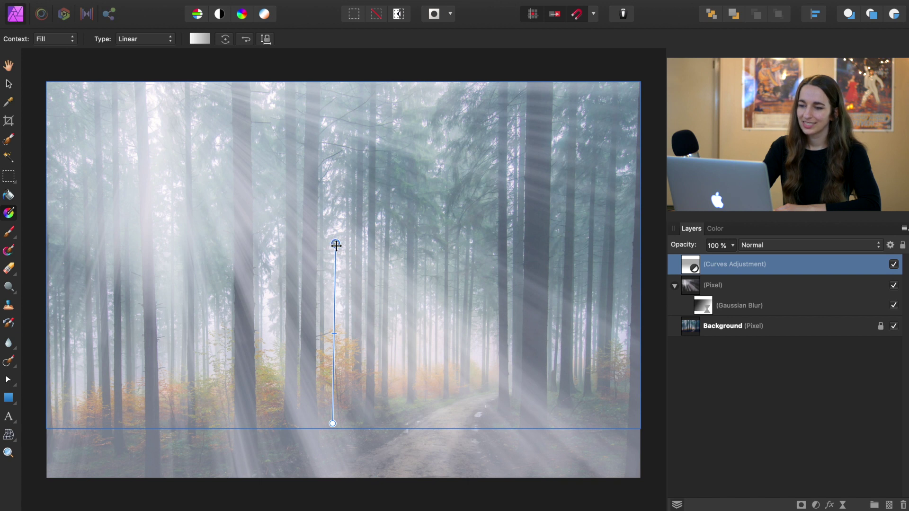
pyautogui.click(716, 228)
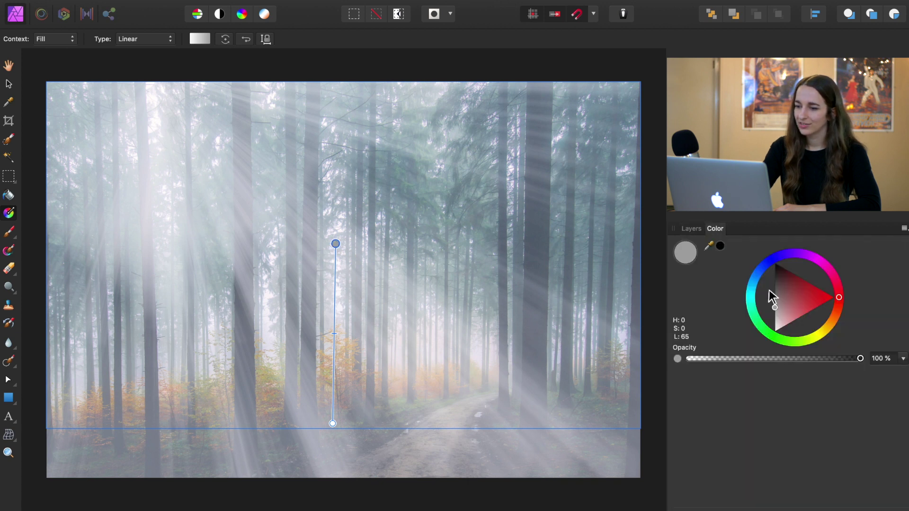
pyautogui.moveTo(780, 289); pyautogui.dragTo(767, 244)
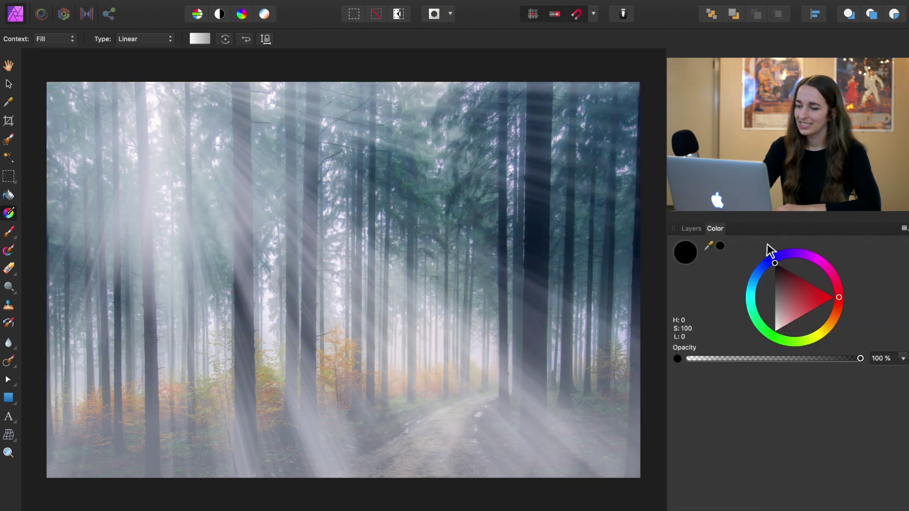
pyautogui.click(692, 229)
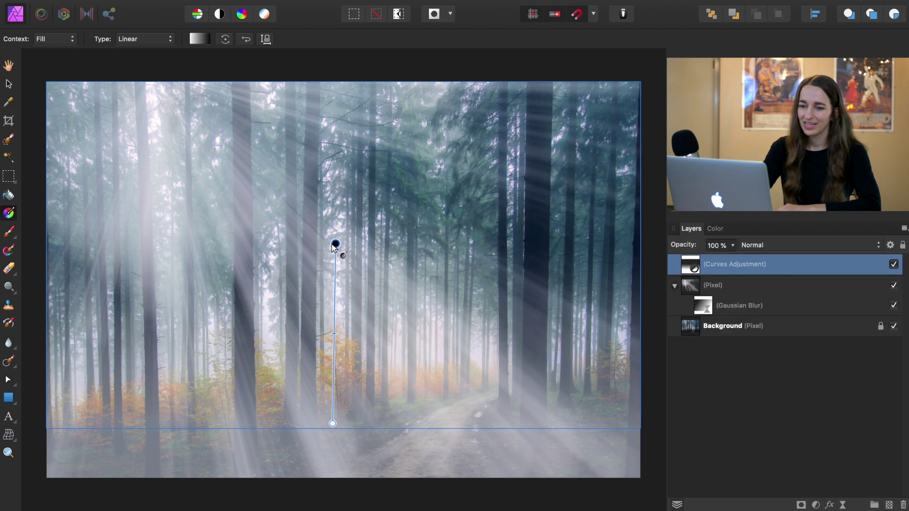
pyautogui.moveTo(334, 244)
pyautogui.mouseDown()
pyautogui.moveTo(333, 308)
pyautogui.moveTo(332, 255)
pyautogui.mouseUp()
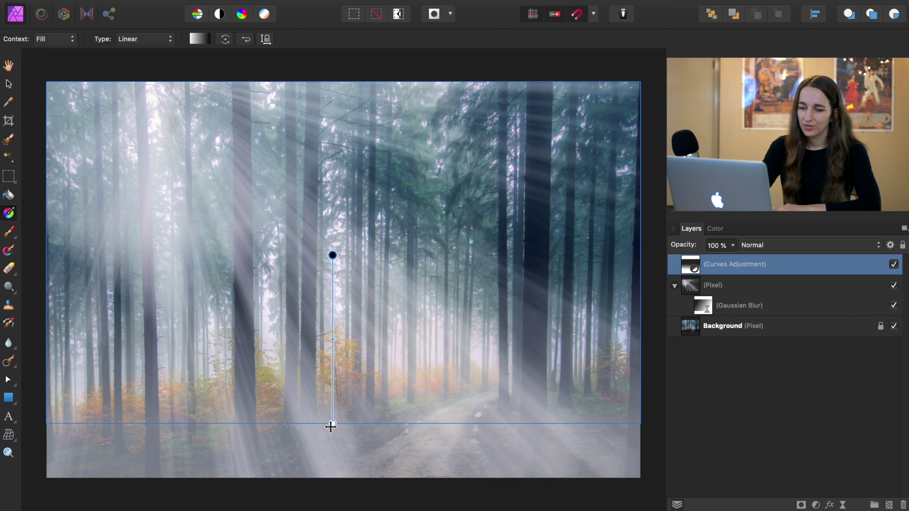
pyautogui.moveTo(331, 426)
pyautogui.mouseDown()
pyautogui.moveTo(331, 394)
pyautogui.moveTo(331, 413)
pyautogui.mouseUp()
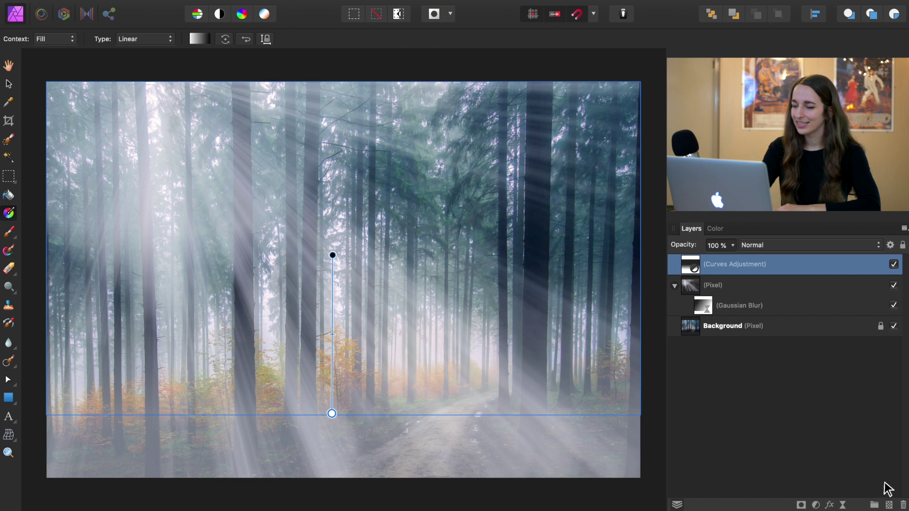
pyautogui.click(889, 505)
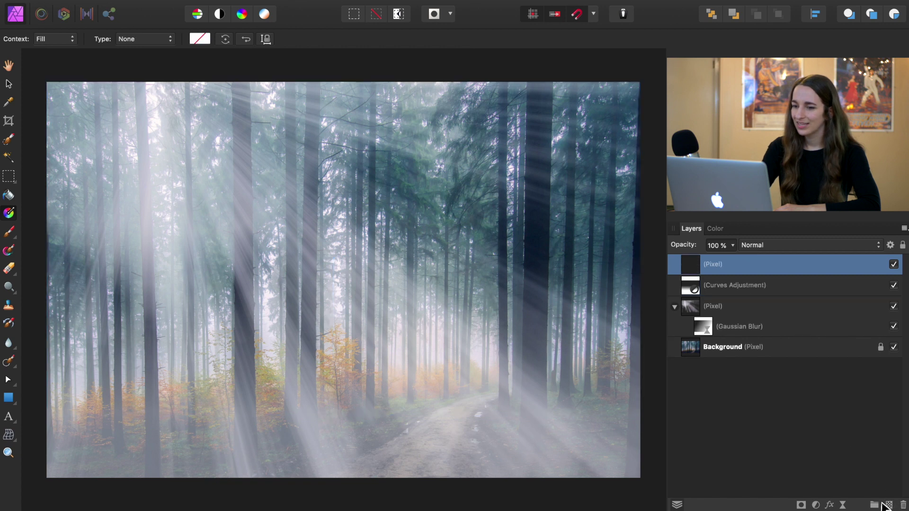
# Step: Fill the new layer with Perlin Noise clouds at Octaves 8, Zoom 256, Persistence 50
pyautogui.moveTo(373, 280); pyautogui.dragTo(374, 284)
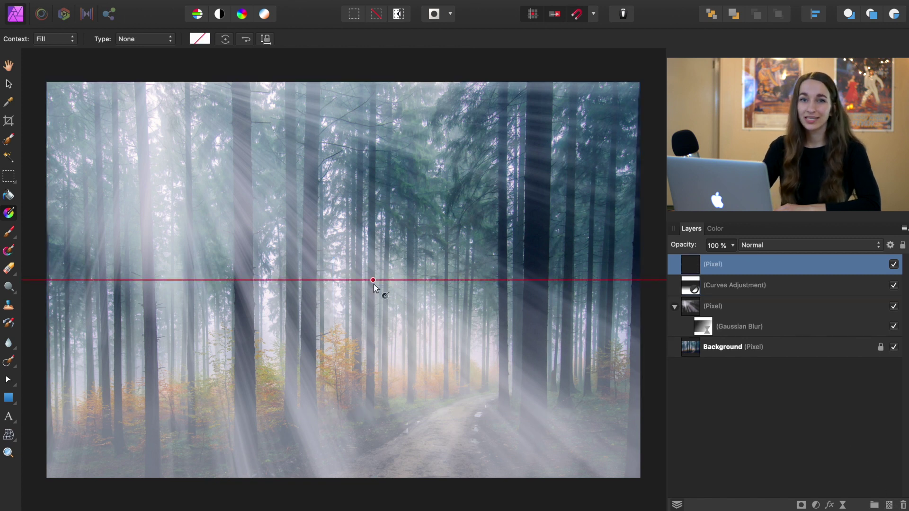
pyautogui.moveTo(373, 284); pyautogui.dragTo(374, 284)
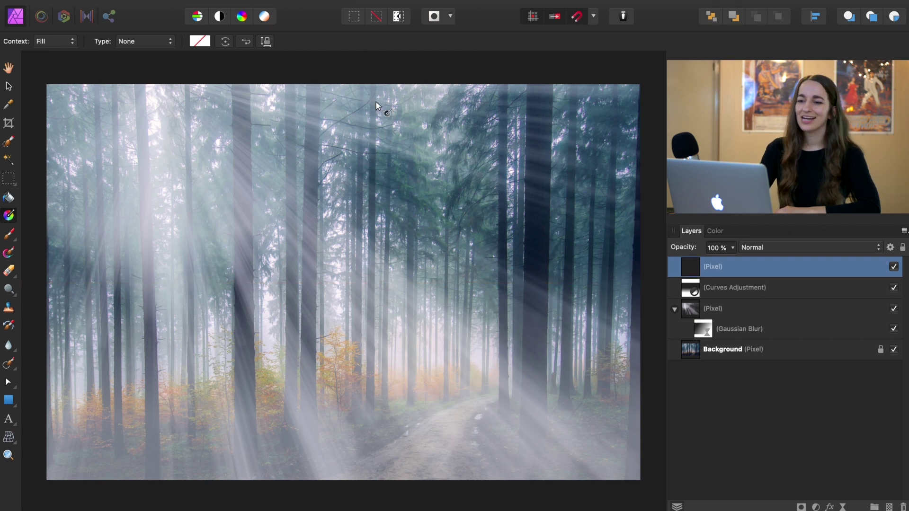
pyautogui.click(392, 6)
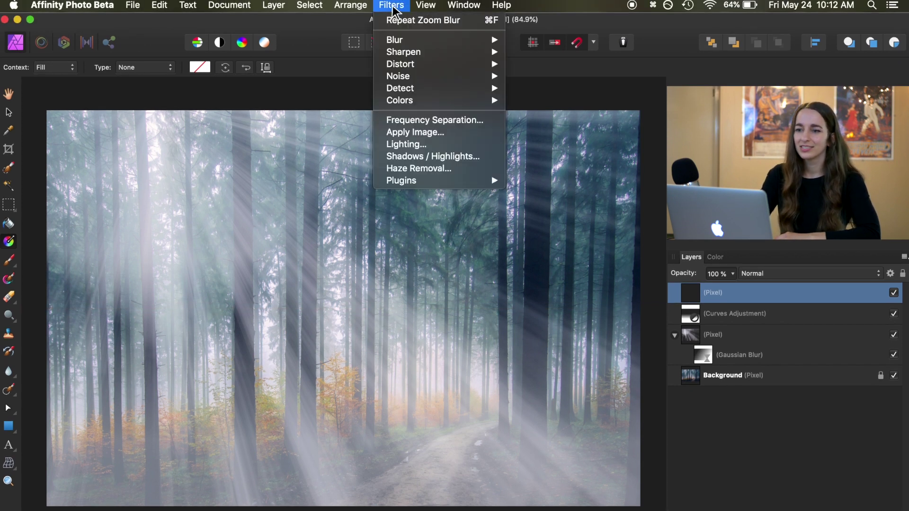
pyautogui.moveTo(414, 79)
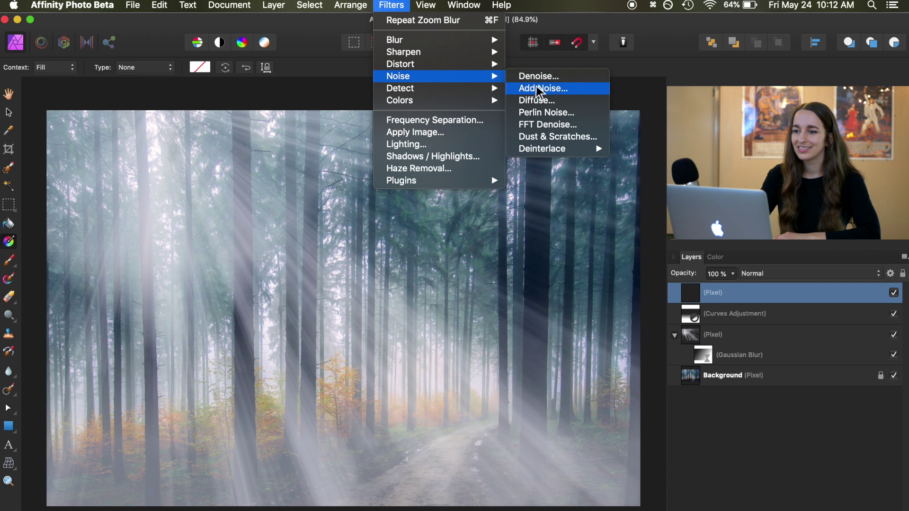
pyautogui.click(561, 112)
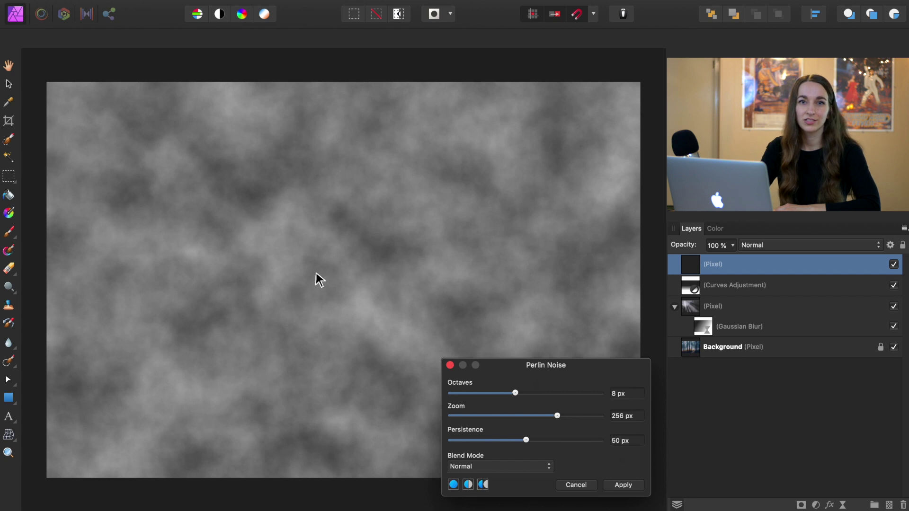
pyautogui.click(712, 229)
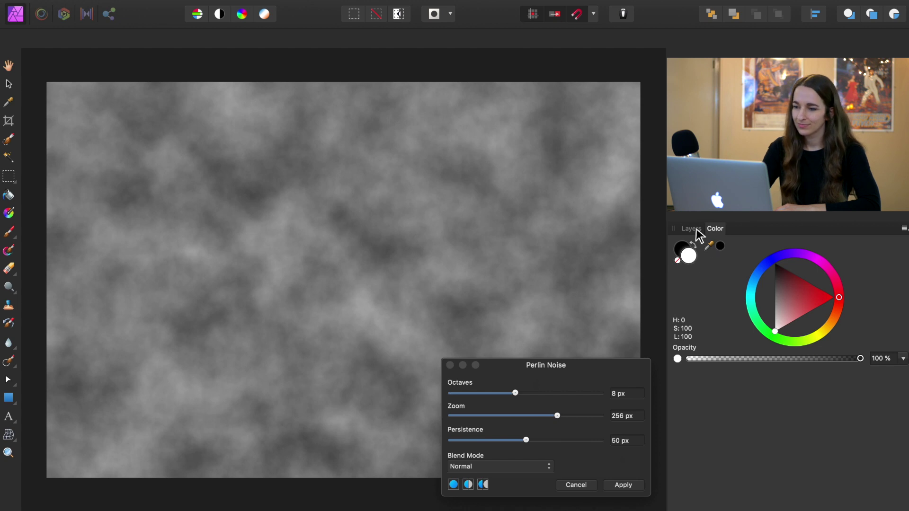
pyautogui.click(696, 229)
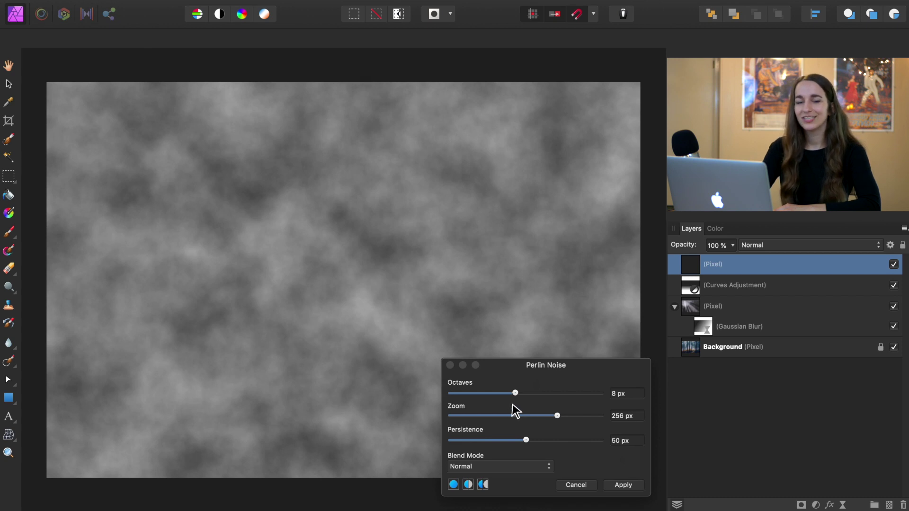
pyautogui.click(616, 483)
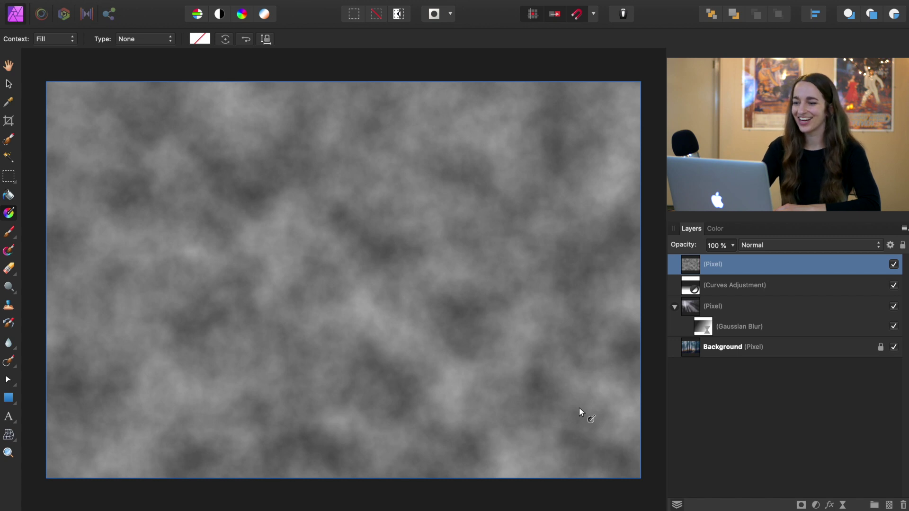
# Step: Switch the Perlin noise layer's blend mode from Normal to Overlay
pyautogui.click(800, 244)
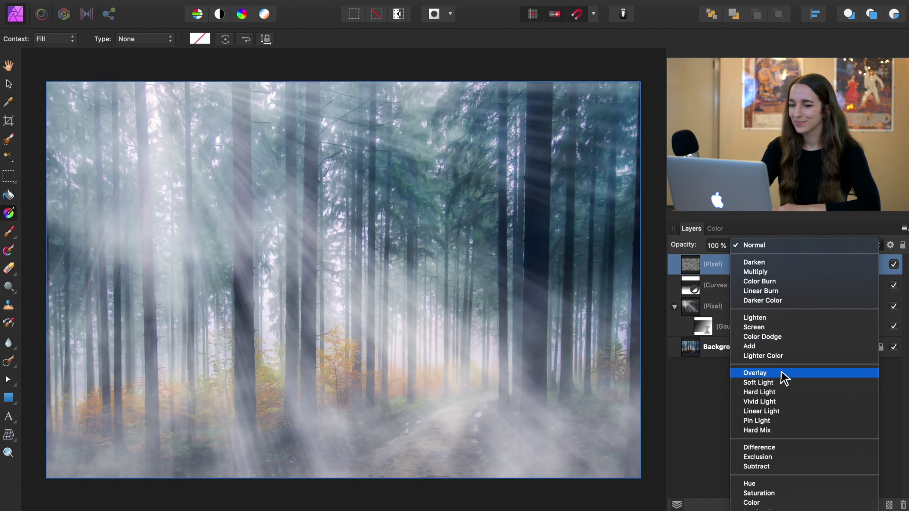
pyautogui.click(784, 374)
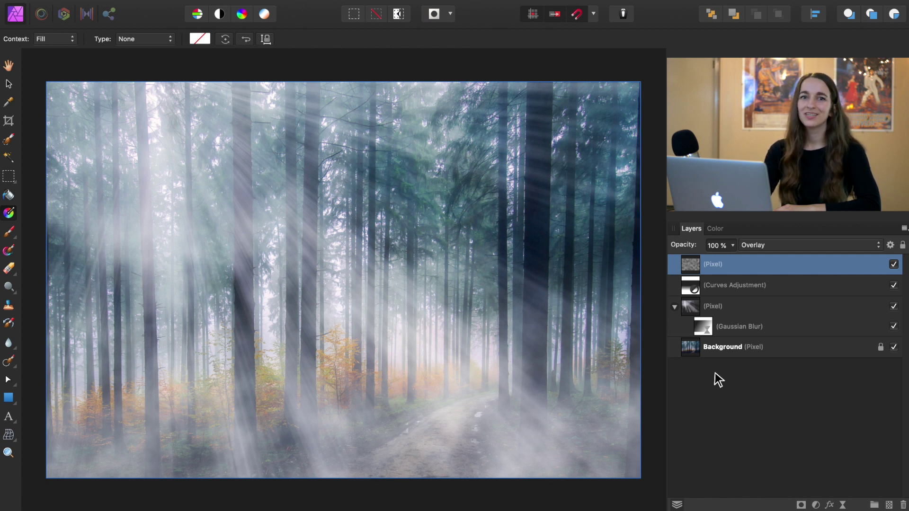
# Step: Add a Levels adjustment with black level about 4% and the Red channel's black level at 5%
pyautogui.press('super+l')
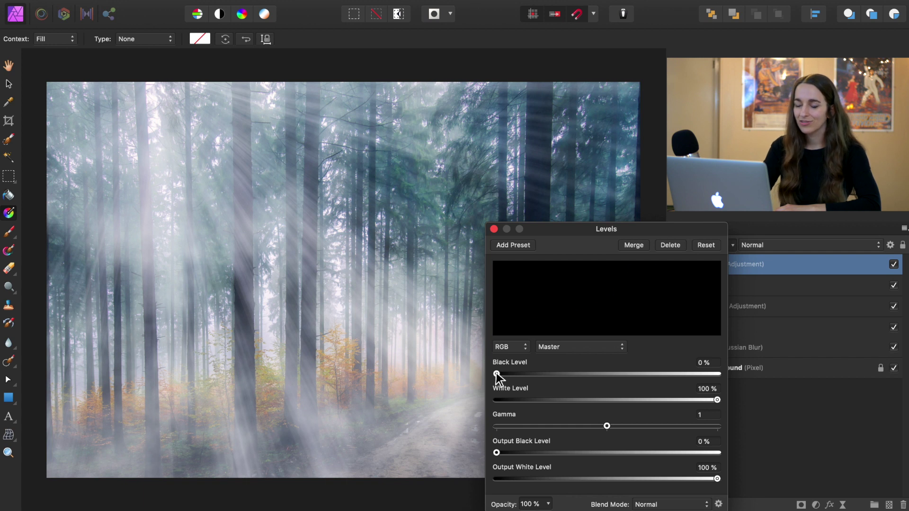
pyautogui.moveTo(497, 373); pyautogui.dragTo(508, 374)
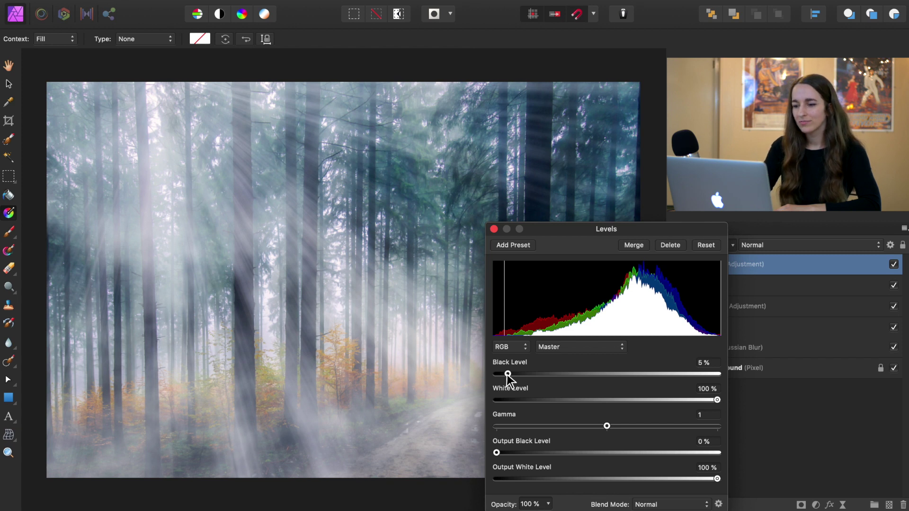
pyautogui.click(584, 348)
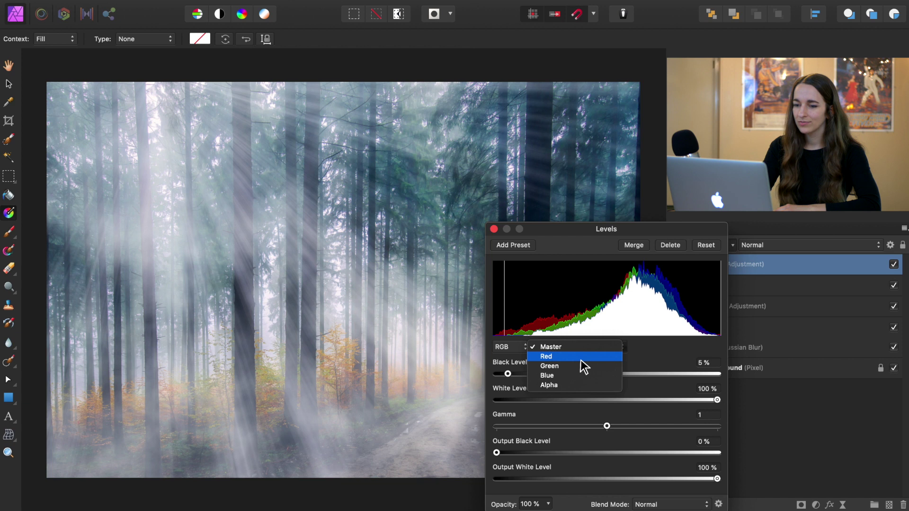
pyautogui.click(585, 365)
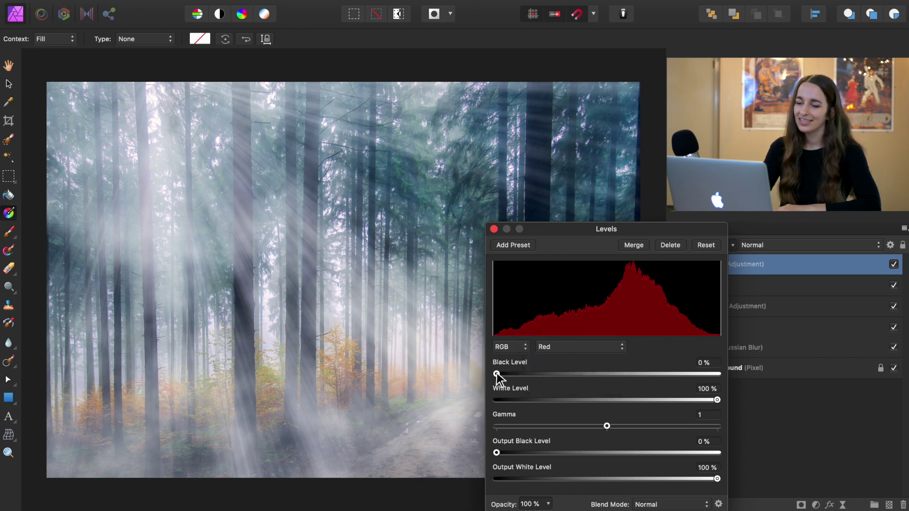
pyautogui.moveTo(497, 373); pyautogui.dragTo(511, 373)
pyautogui.press('Return')
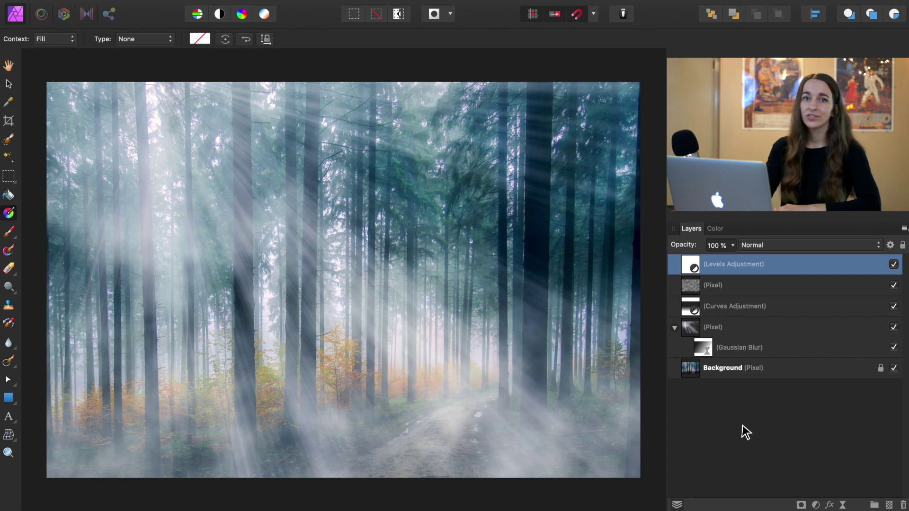
# Step: Set the blurred light-rays Pixel layer to 89% opacity and the Curves fog adjustment to 82%
pyautogui.click(736, 332)
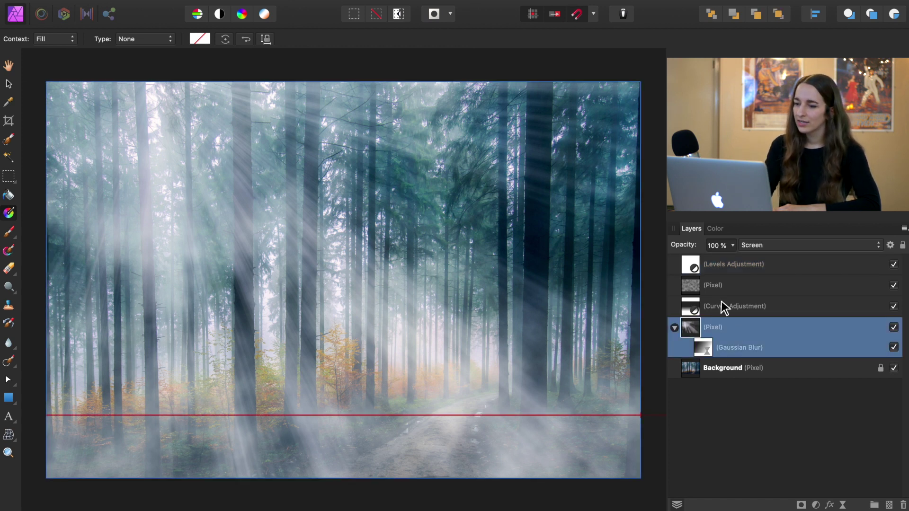
pyautogui.moveTo(685, 246); pyautogui.dragTo(655, 244)
pyautogui.click(720, 303)
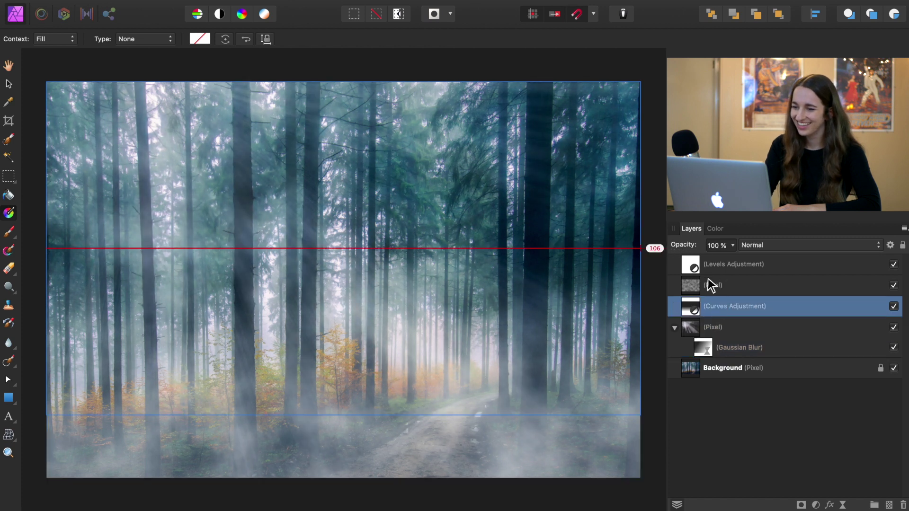
pyautogui.moveTo(673, 244); pyautogui.dragTo(672, 244)
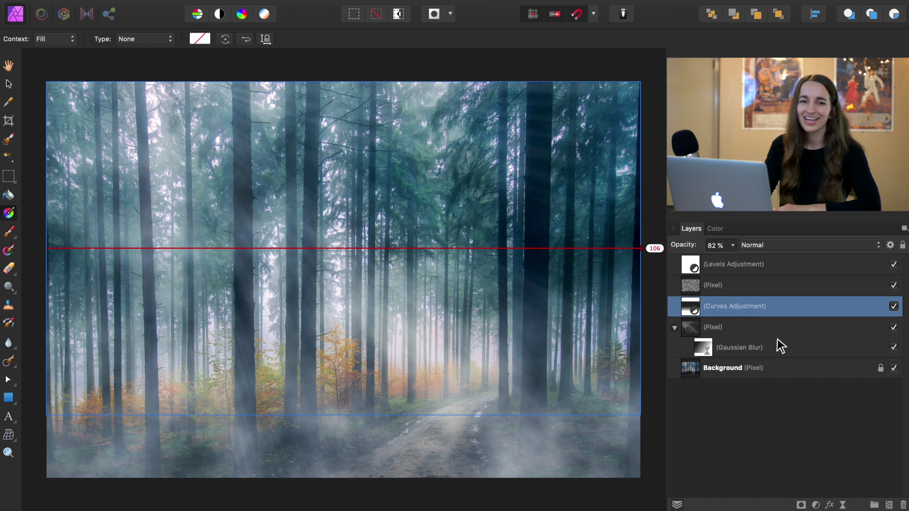
pyautogui.click(791, 268)
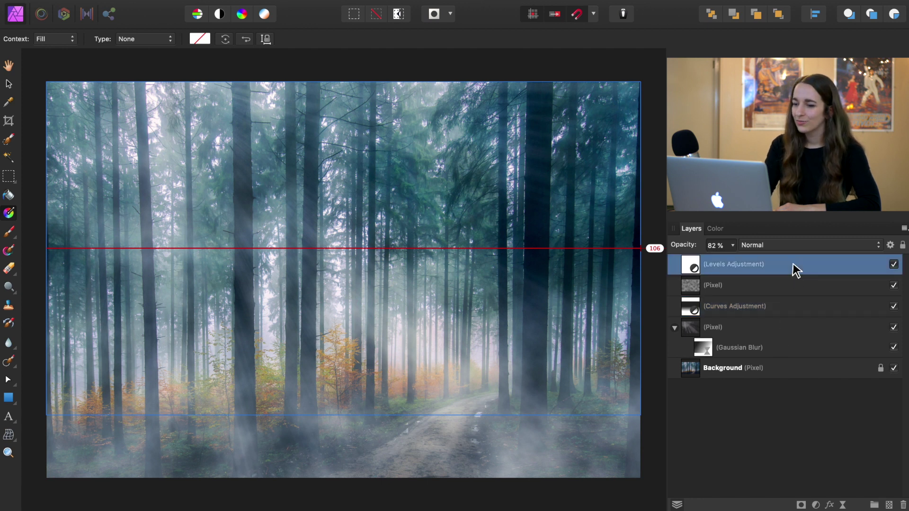
pyautogui.keyDown('shift'); pyautogui.click(763, 347); pyautogui.keyUp('shift')
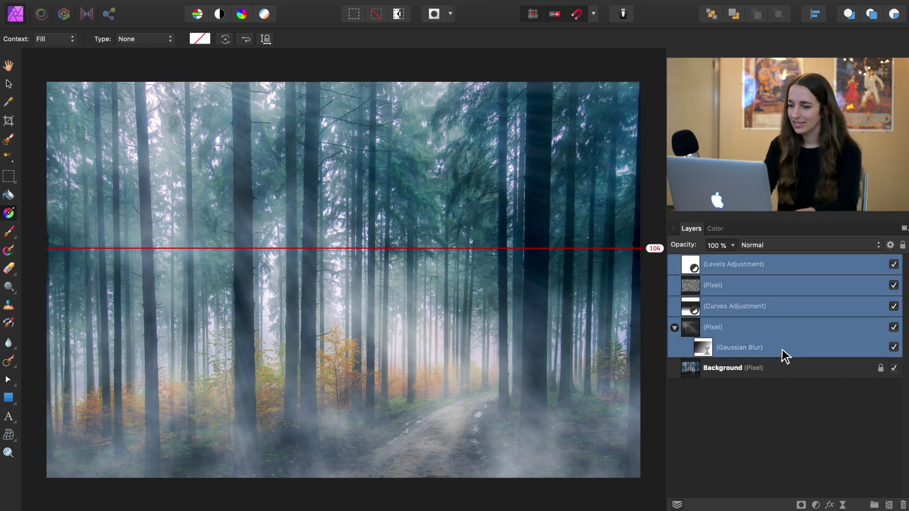
pyautogui.click(894, 264)
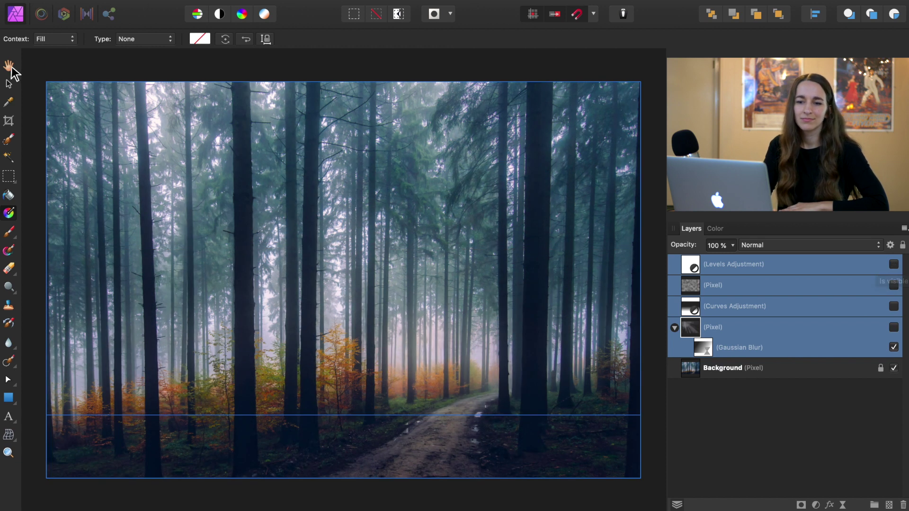
pyautogui.click(9, 66)
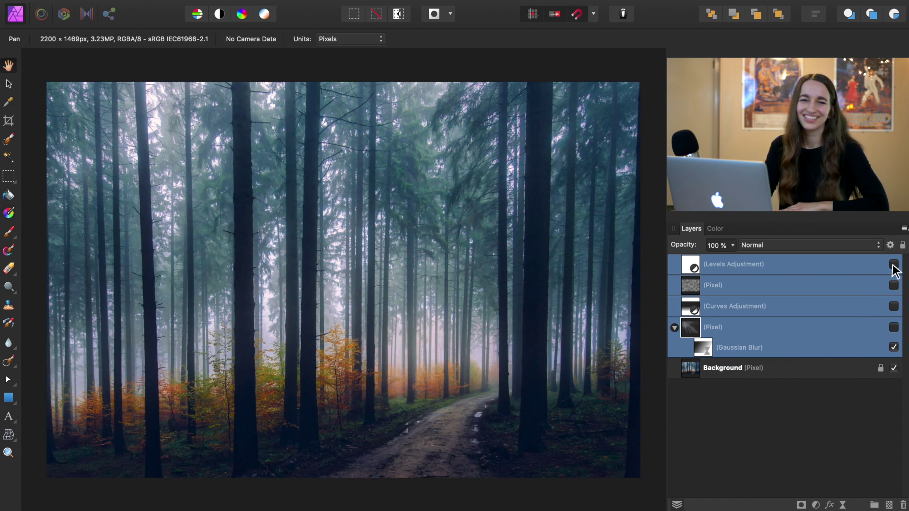
pyautogui.click(893, 265)
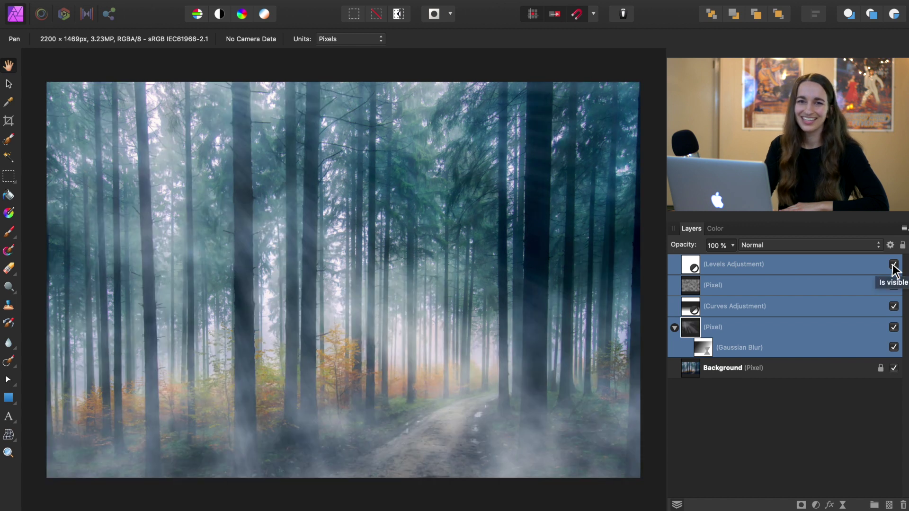